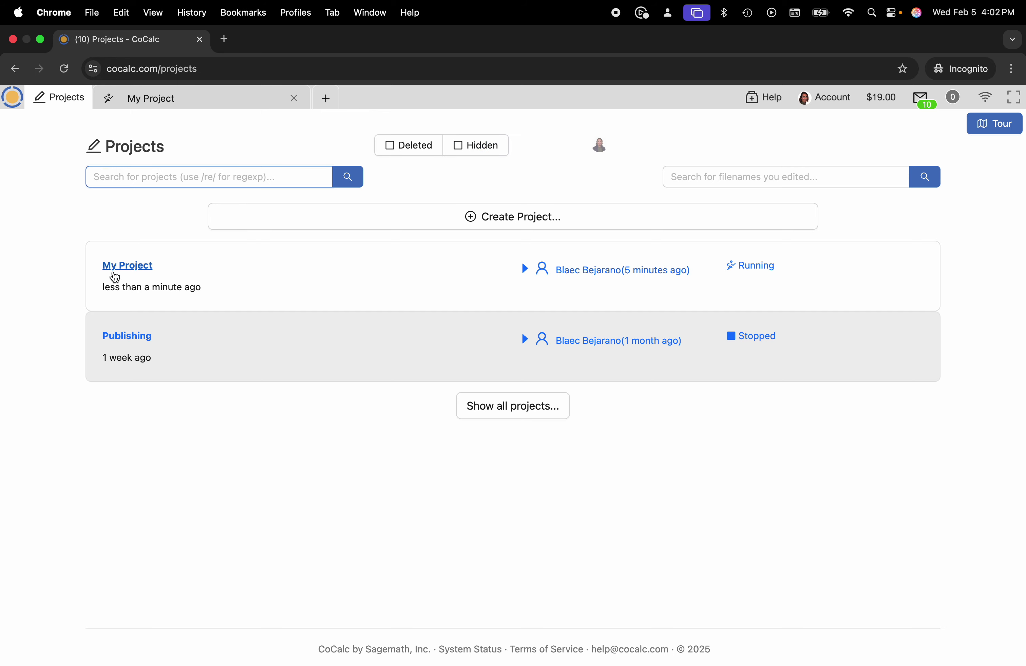
Open My Project and view its current collaborators.
click(121, 269)
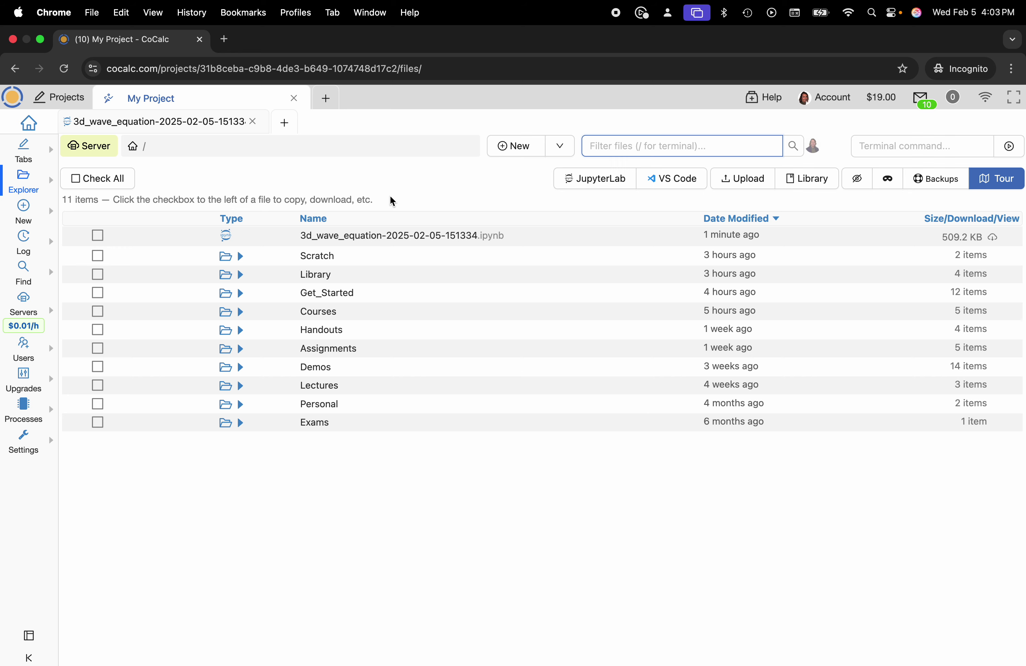
click(24, 350)
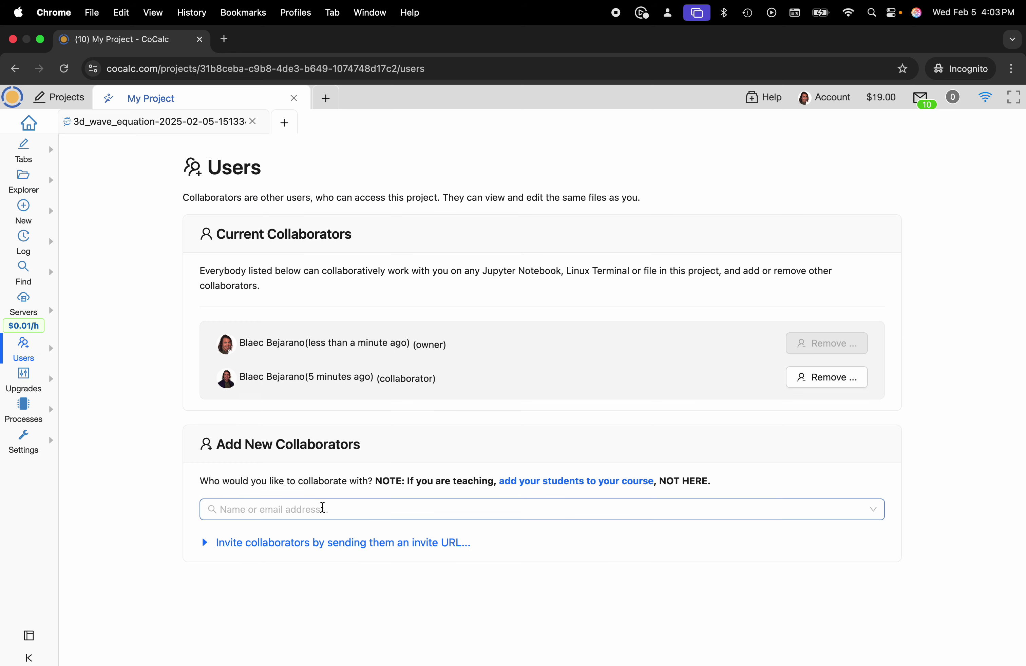
Open the notebook 3d_wave_equation-2025-02-05-151334.ipynb from the project's files and view the servers it can run on.
click(23, 186)
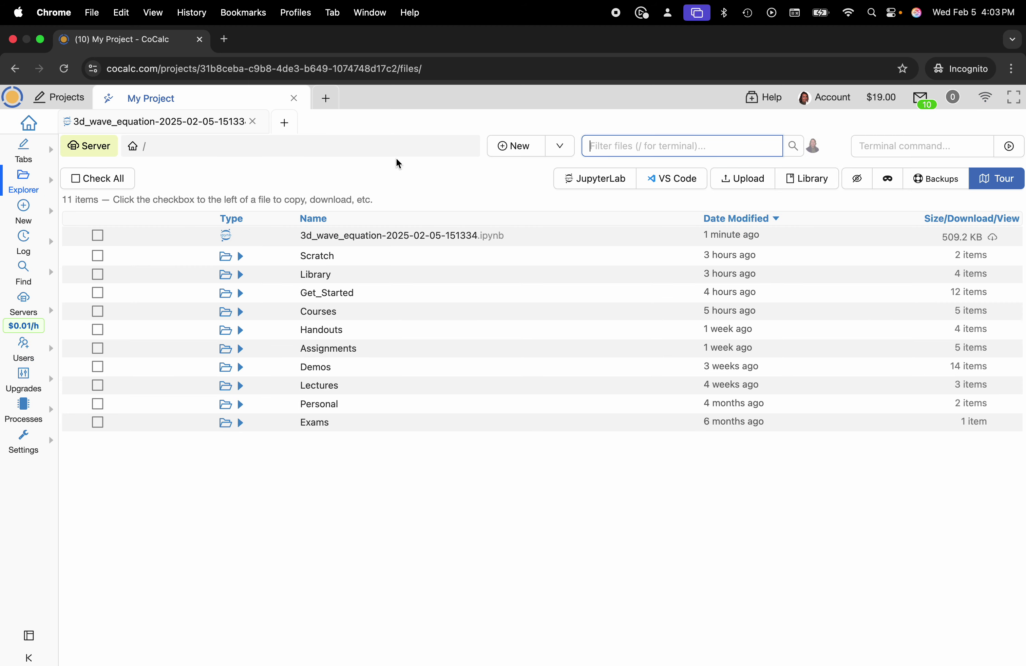
click(362, 241)
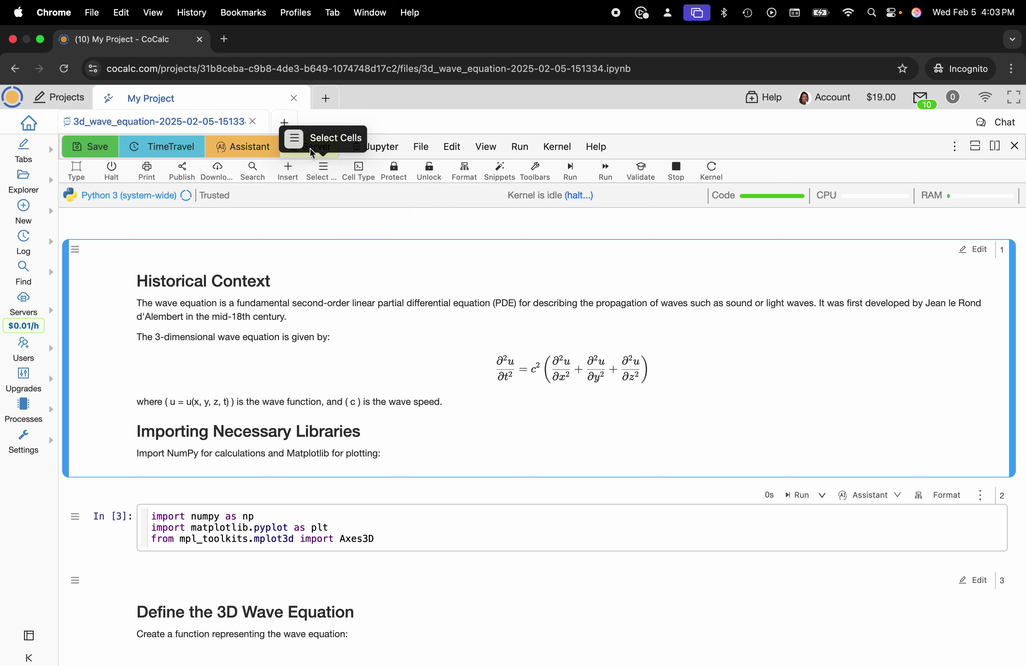
click(321, 156)
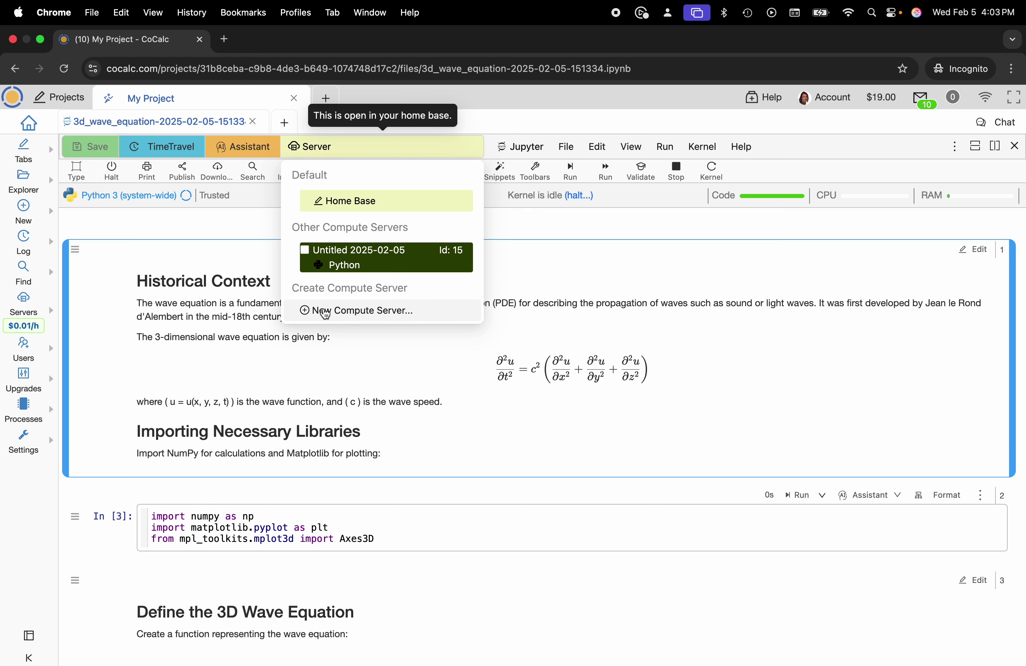
Start creating a new compute server from the project's compute servers page.
click(23, 308)
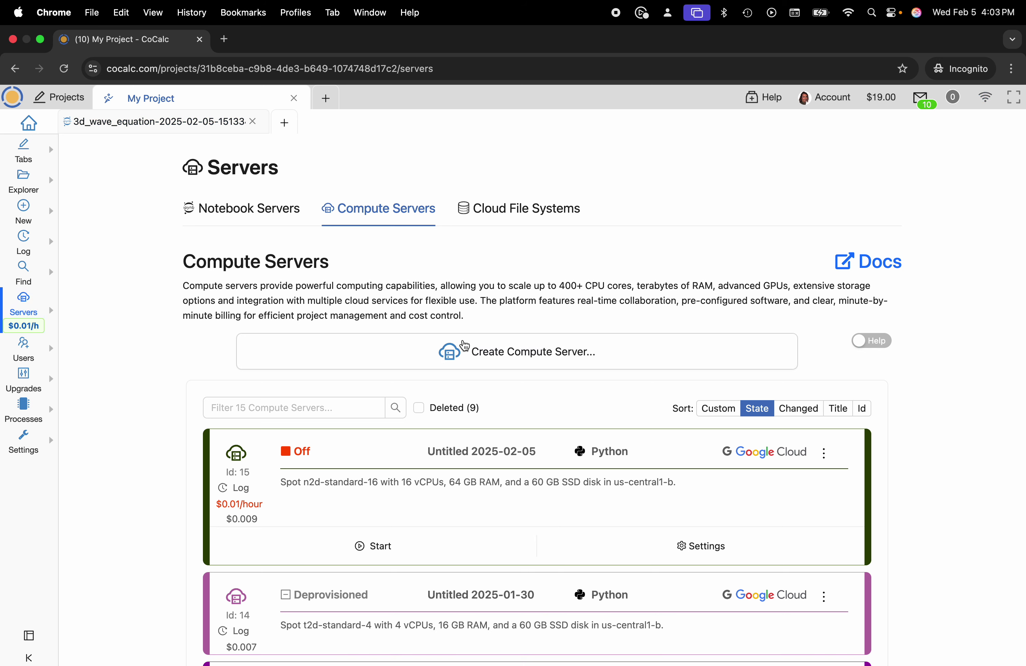
click(586, 356)
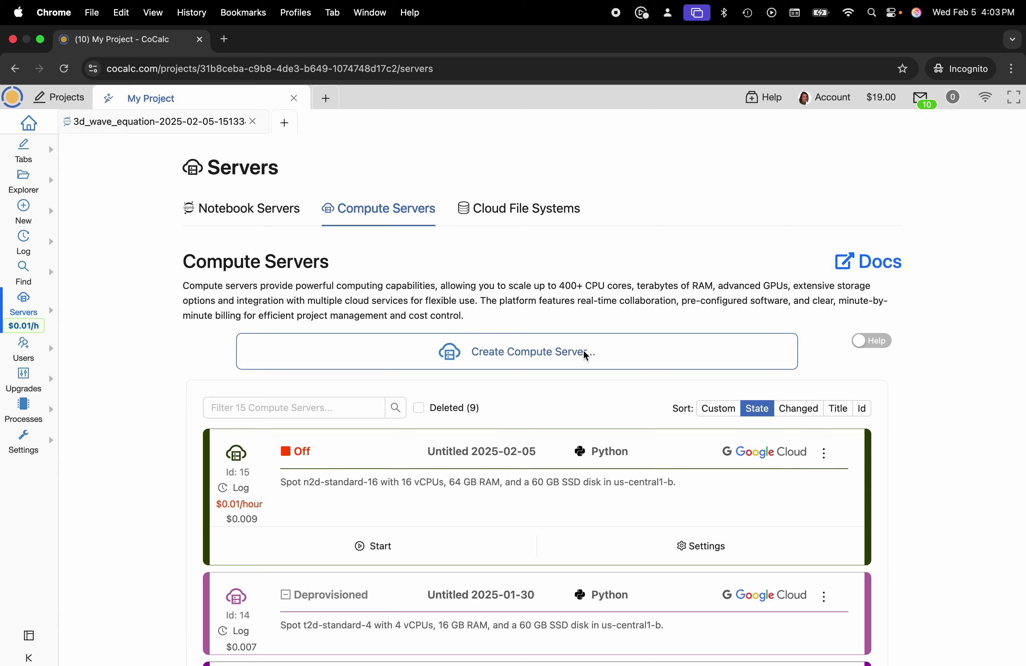
scroll(636, 366, down, 1)
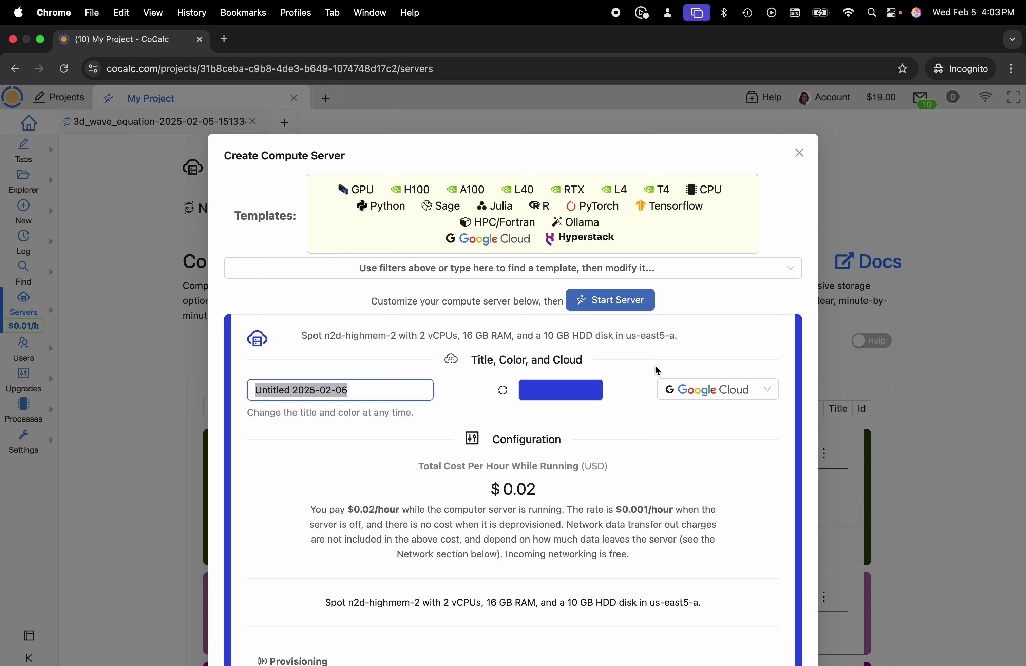
Review the cloud providers for the new compute server and choose Google Cloud.
scroll(675, 389, down, 5)
click(722, 275)
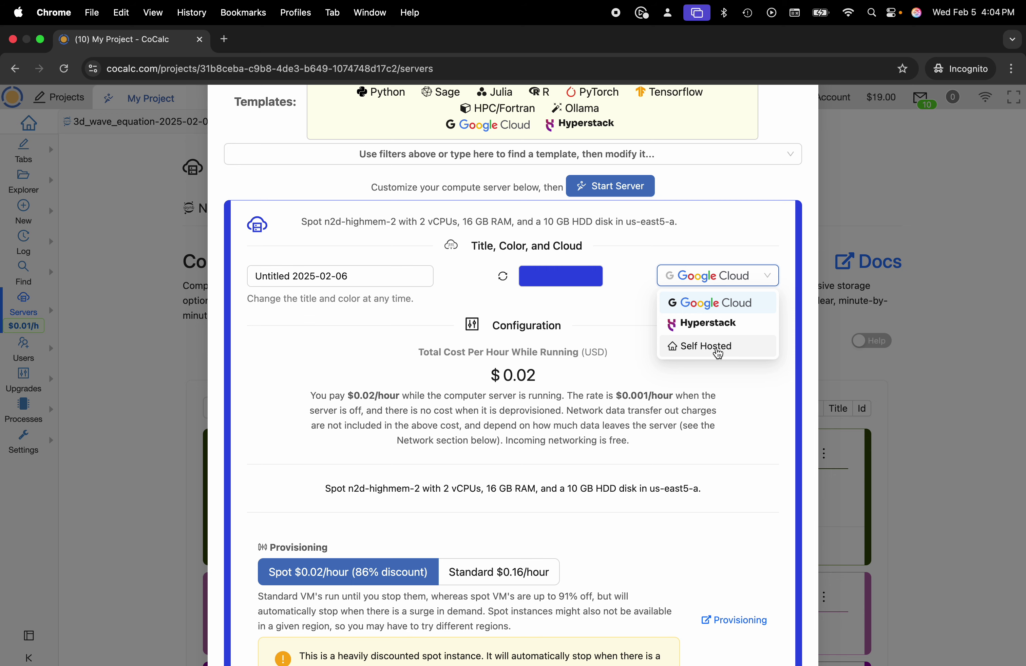
scroll(720, 354, down, 3)
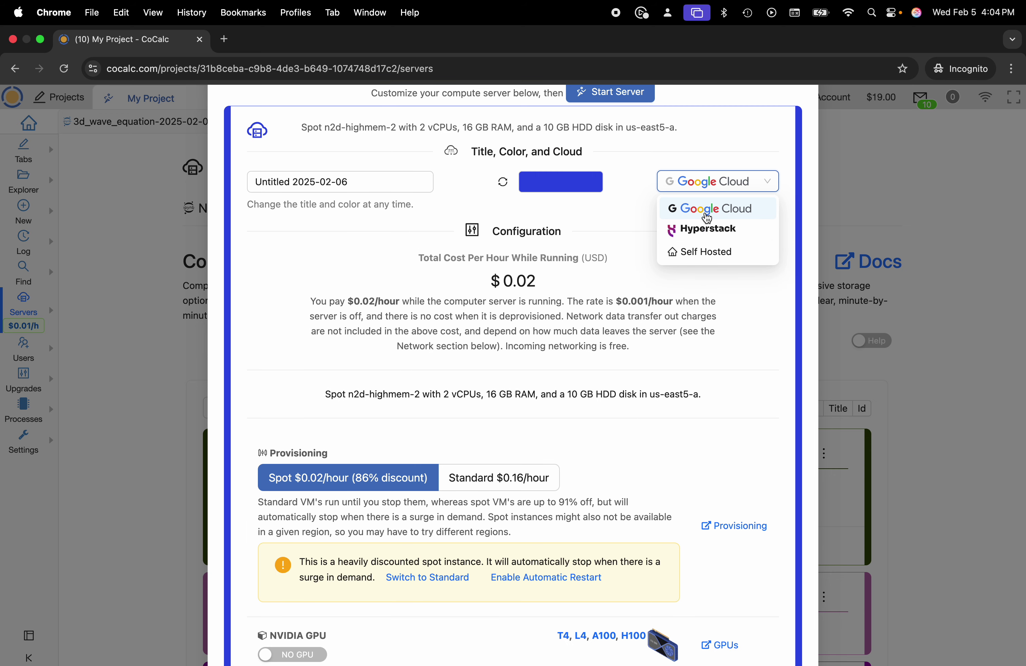
click(740, 212)
scroll(740, 212, down, 5)
Title the new compute server "My Compute Server".
scroll(338, 275, up, 6)
drag(349, 294, 251, 297)
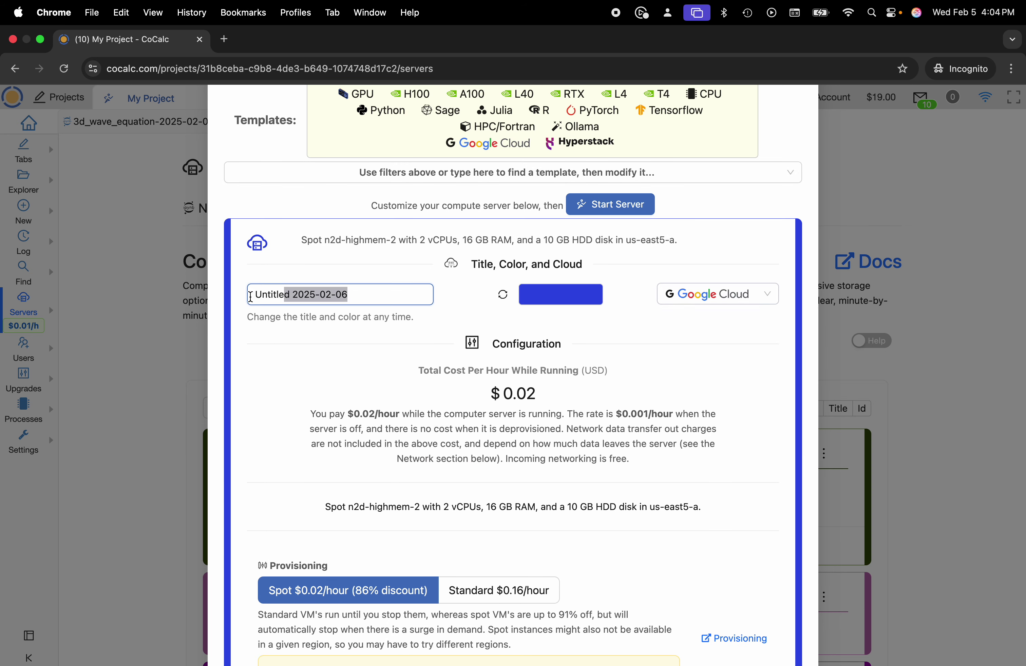
key(BackSpace)
text(M)
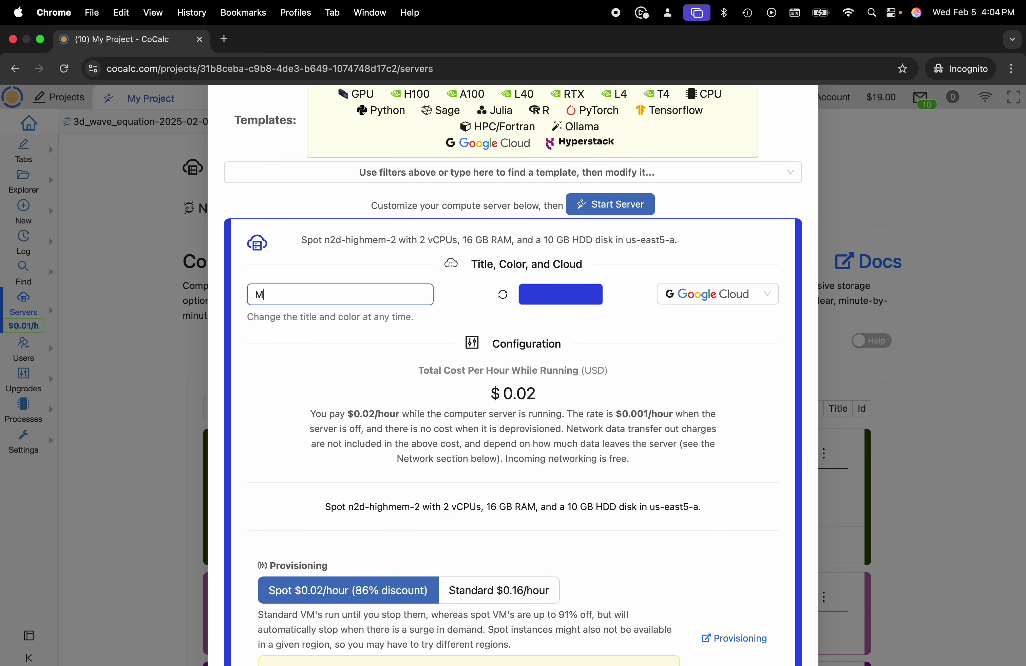
text(y Computer)
key(BackSpace)
text(s)
key(BackSpace)
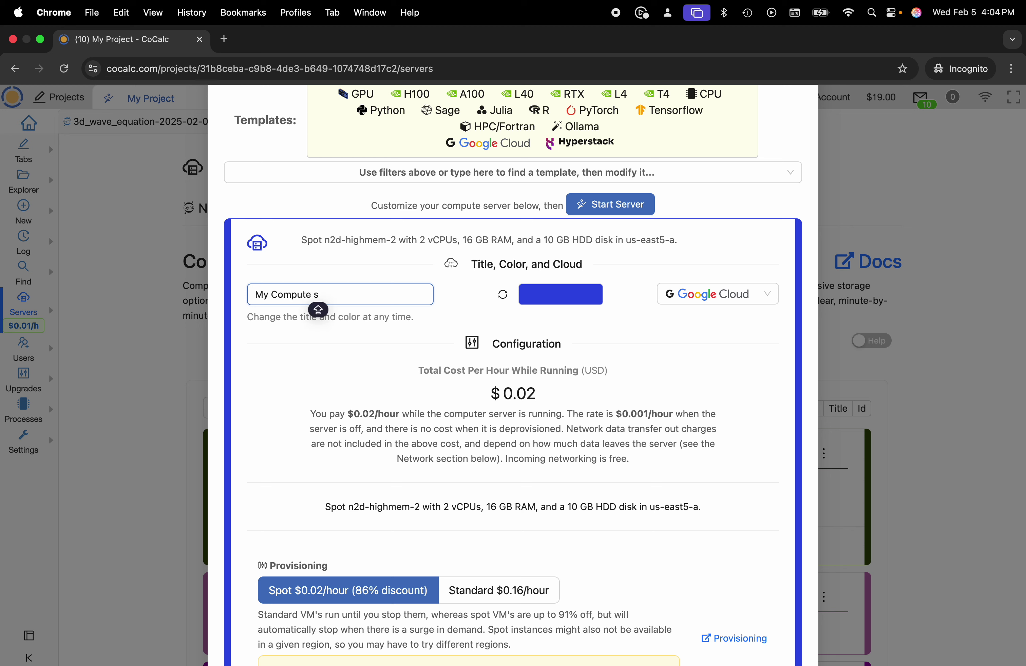
text(Server)
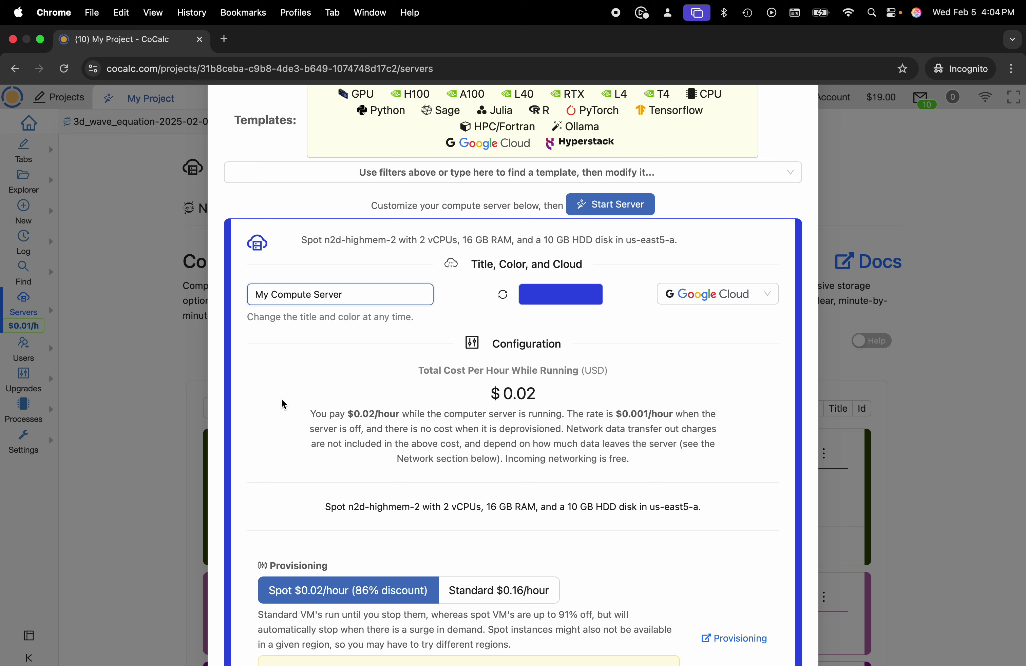
Try Standard provisioning for the compute server and switch back to Spot.
scroll(311, 432, down, 3)
scroll(310, 465, down, 2)
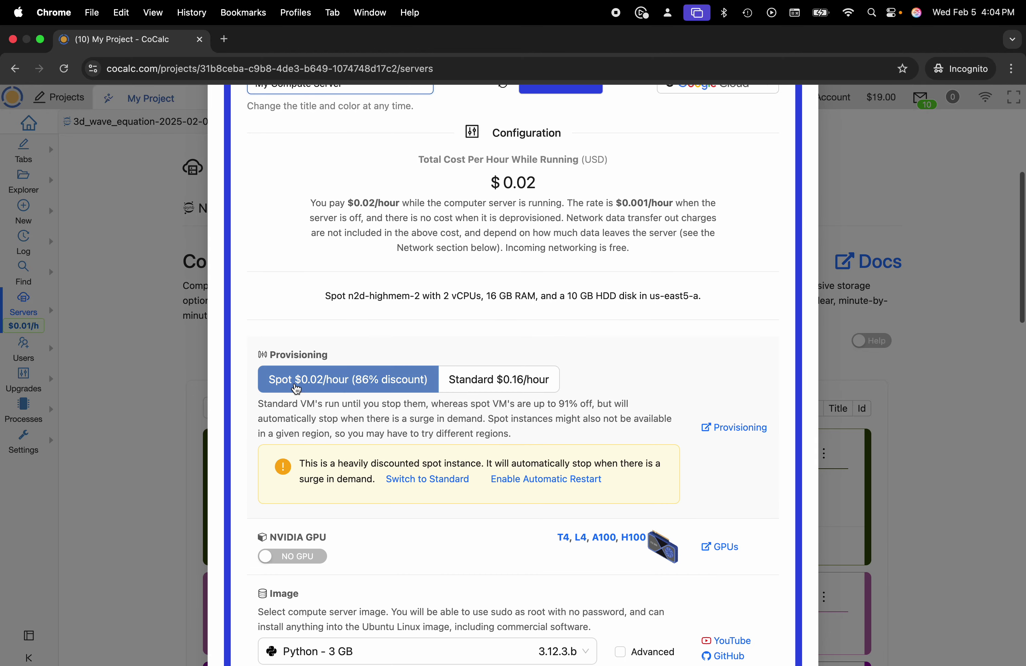
scroll(475, 411, down, 3)
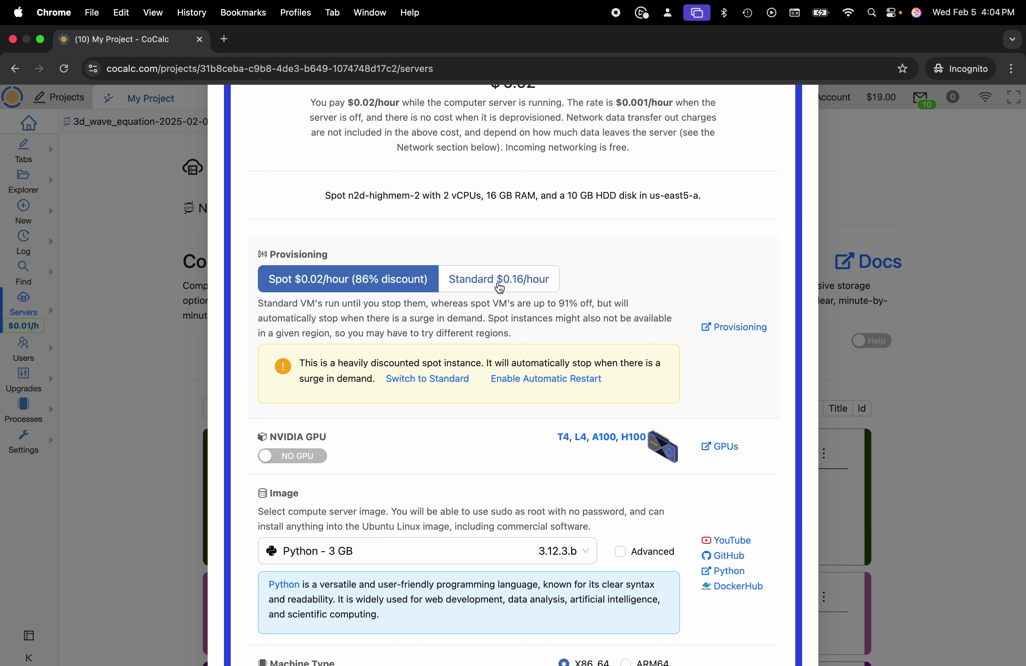
click(500, 288)
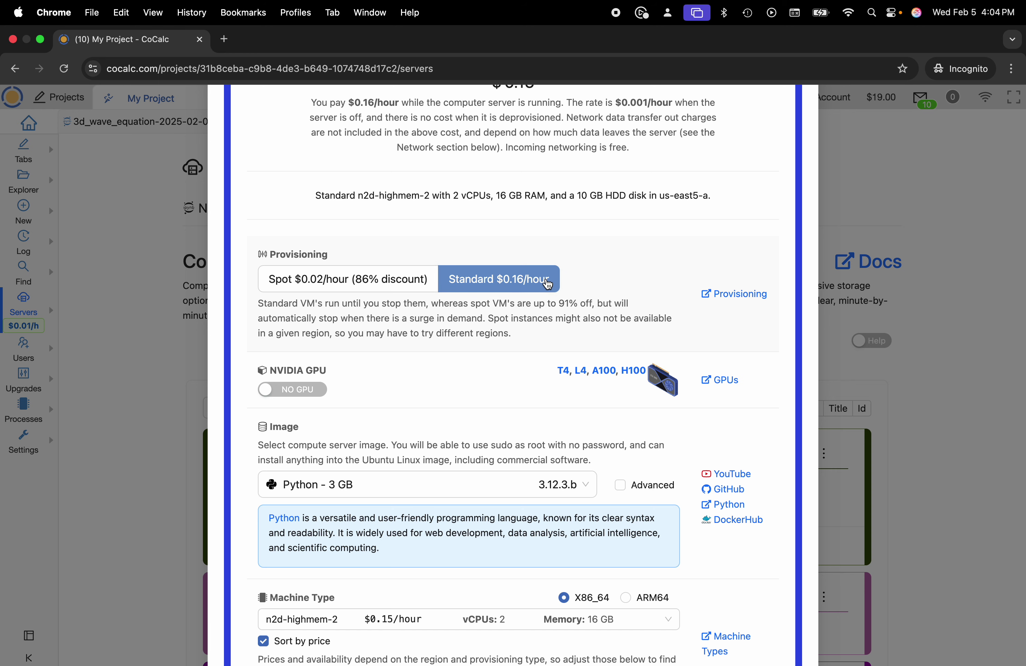
click(343, 280)
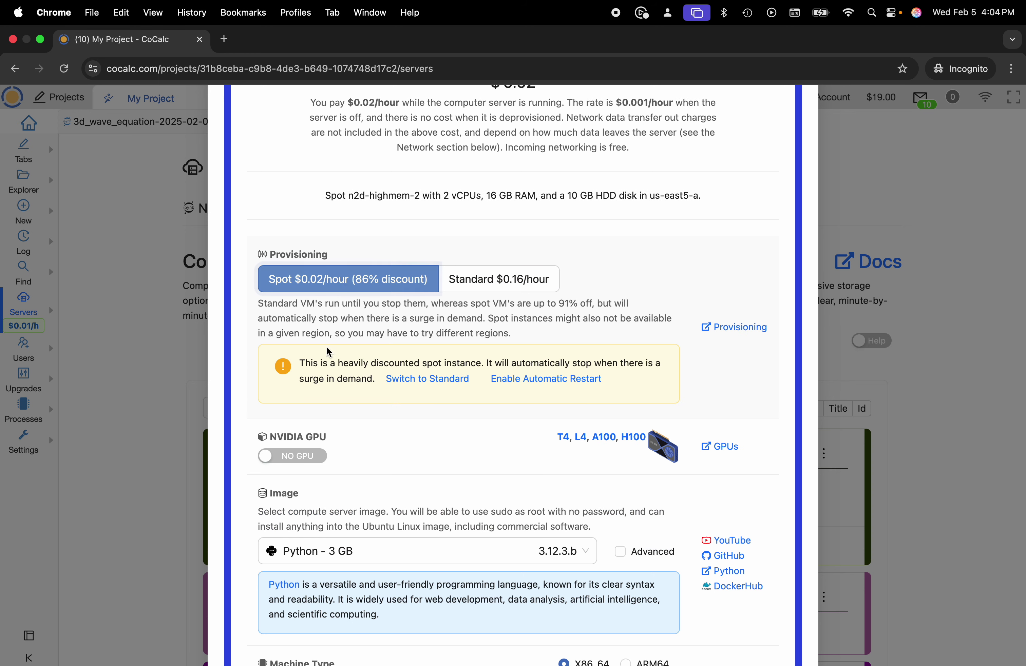
Enable an NVIDIA GPU for the compute server and review the available GPU models and quantities.
click(310, 456)
scroll(312, 408, down, 3)
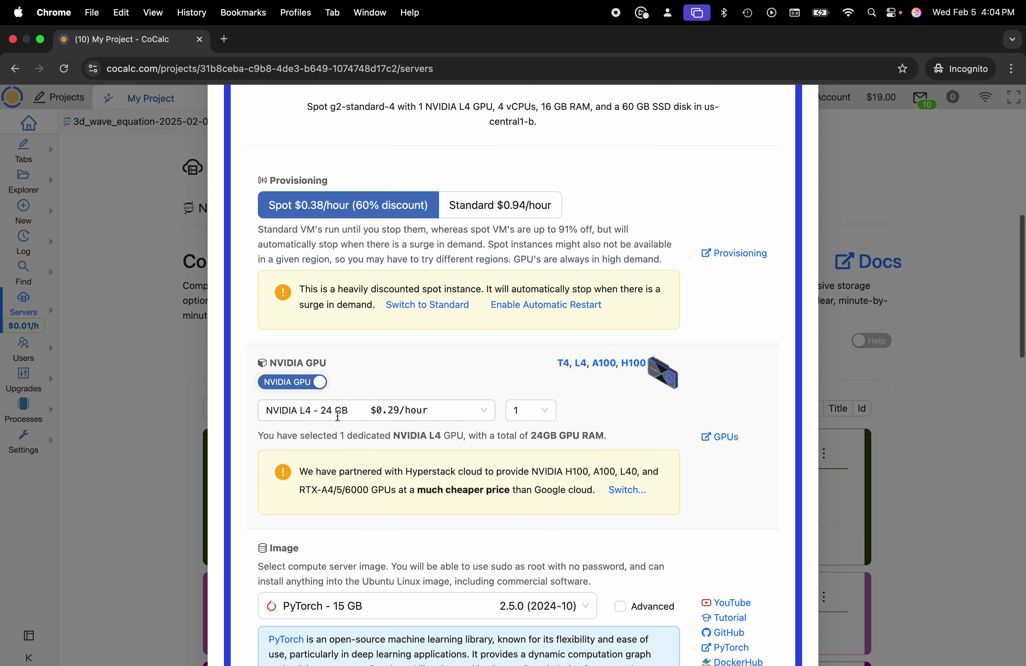
click(312, 408)
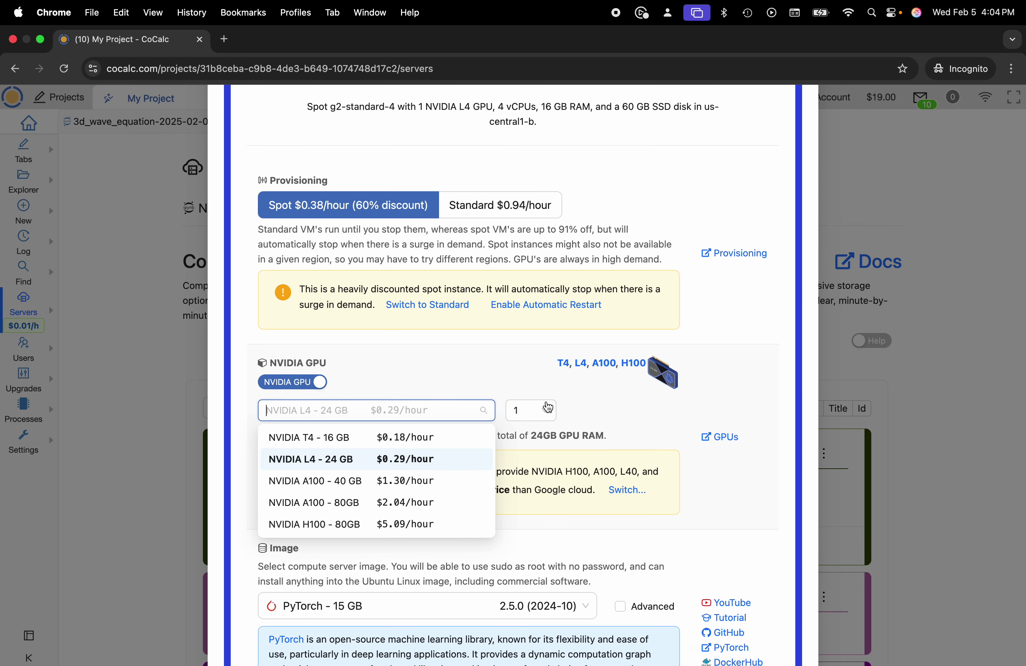
click(547, 409)
scroll(333, 562, down, 5)
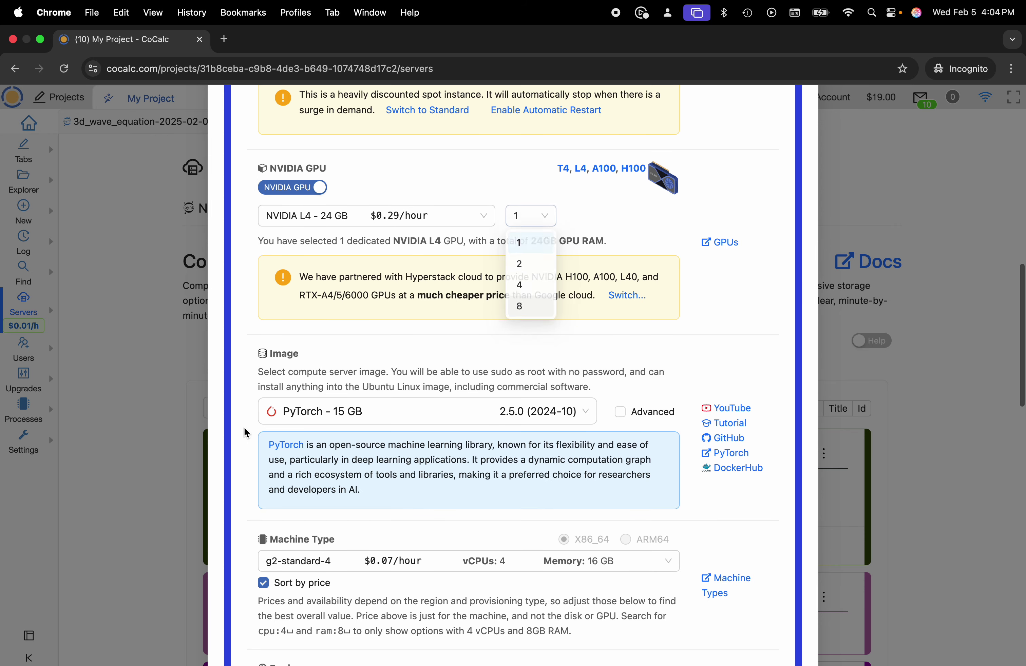
Review the software images and machine types available for the GPU server, keeping the current selections.
click(337, 413)
scroll(231, 507, down, 4)
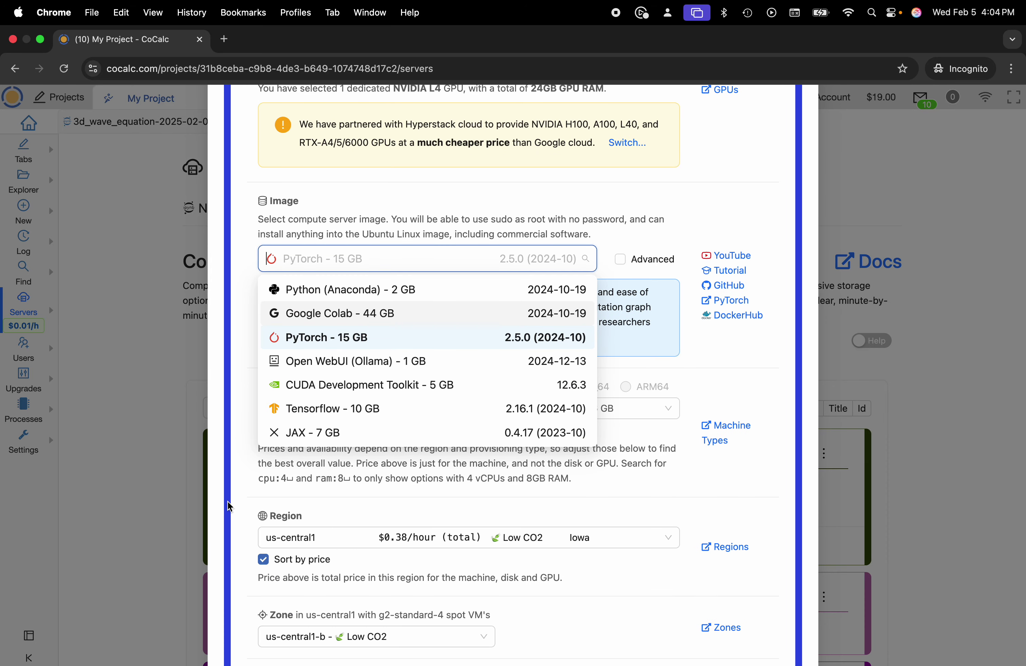
click(235, 467)
scroll(235, 468, down, 3)
click(352, 281)
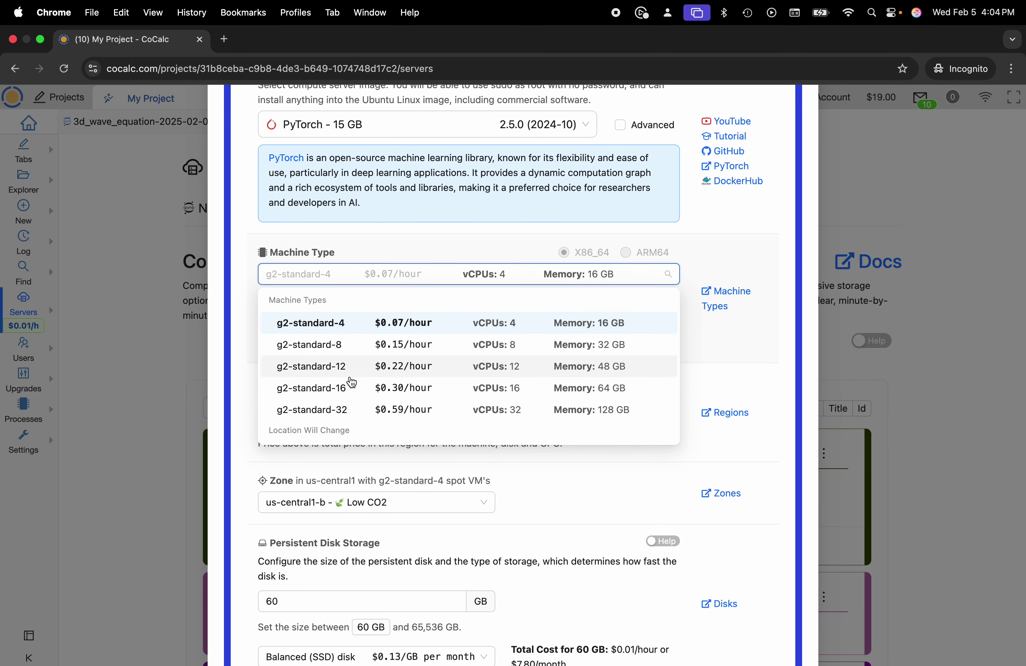
click(245, 395)
Review the available regions with their prices and locations, keeping the current region.
scroll(245, 395, down, 2)
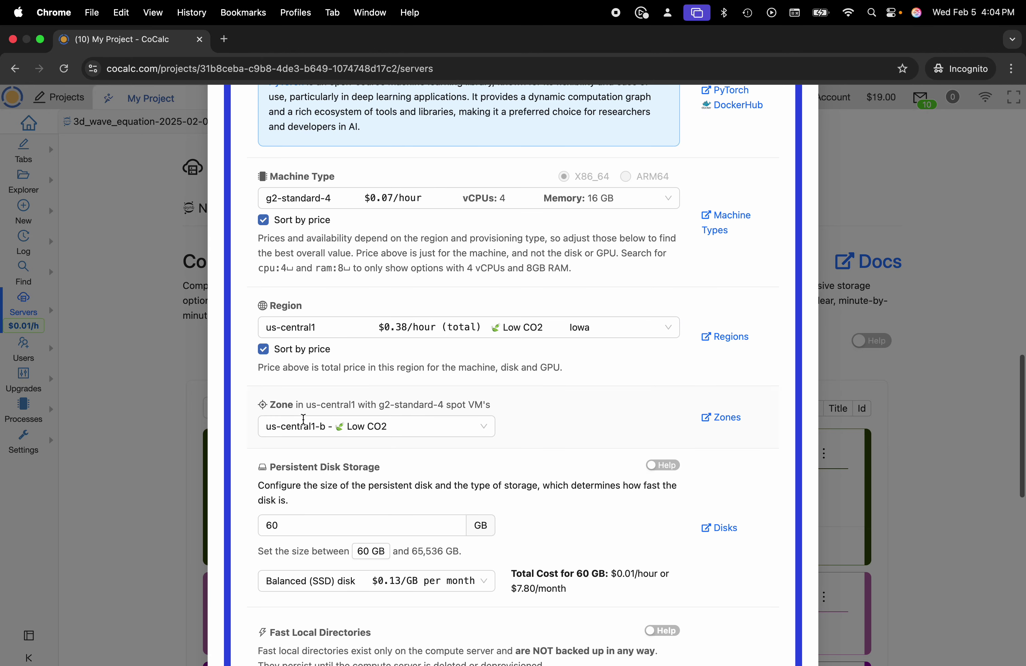
click(327, 326)
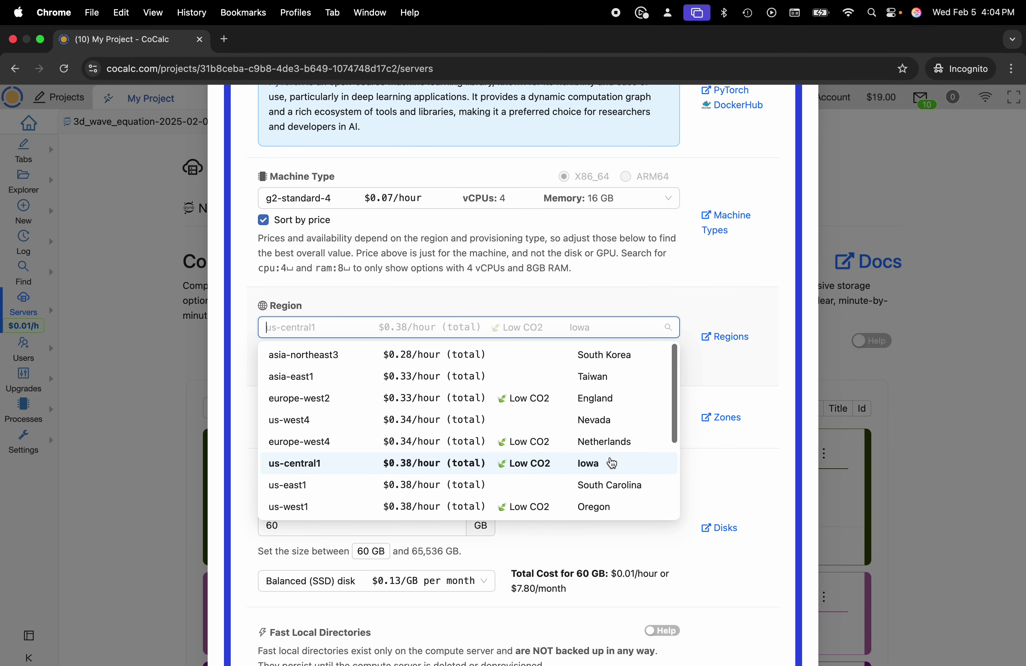
scroll(610, 462, down, 3)
scroll(610, 462, up, 3)
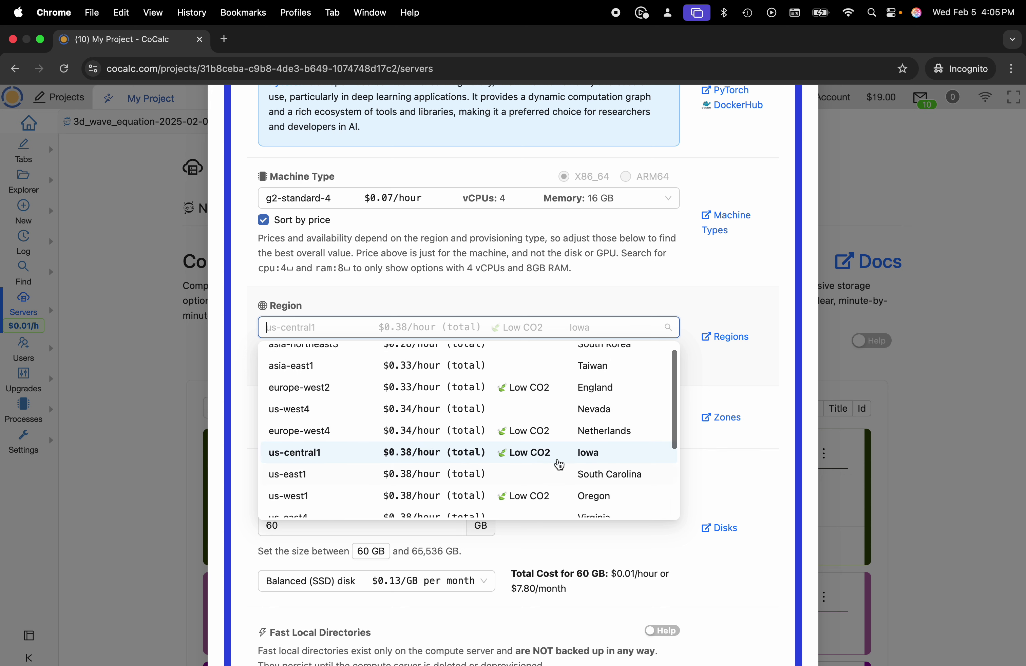
click(233, 474)
Examine the disk storage, network, web application, restart and collaborator control settings of the compute server.
scroll(232, 474, down, 2)
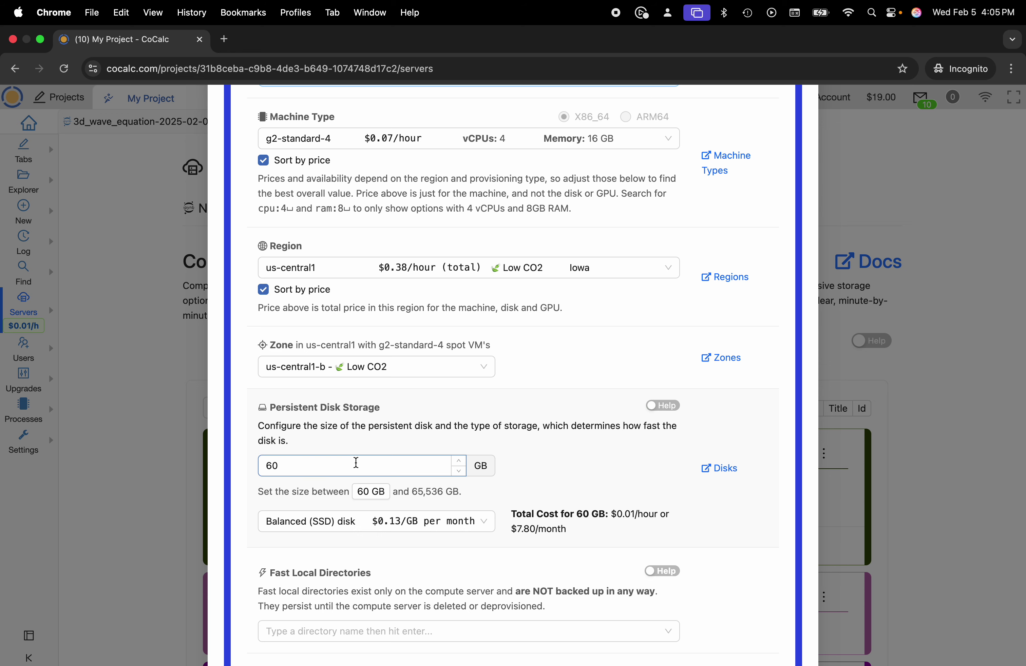
scroll(357, 463, down, 10)
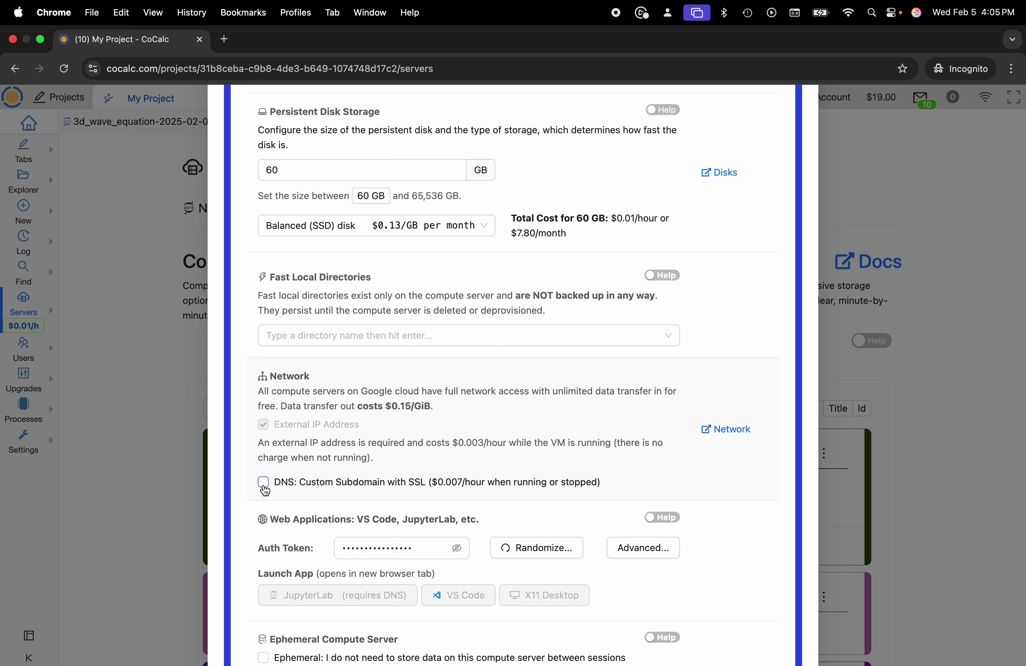
scroll(252, 509, down, 8)
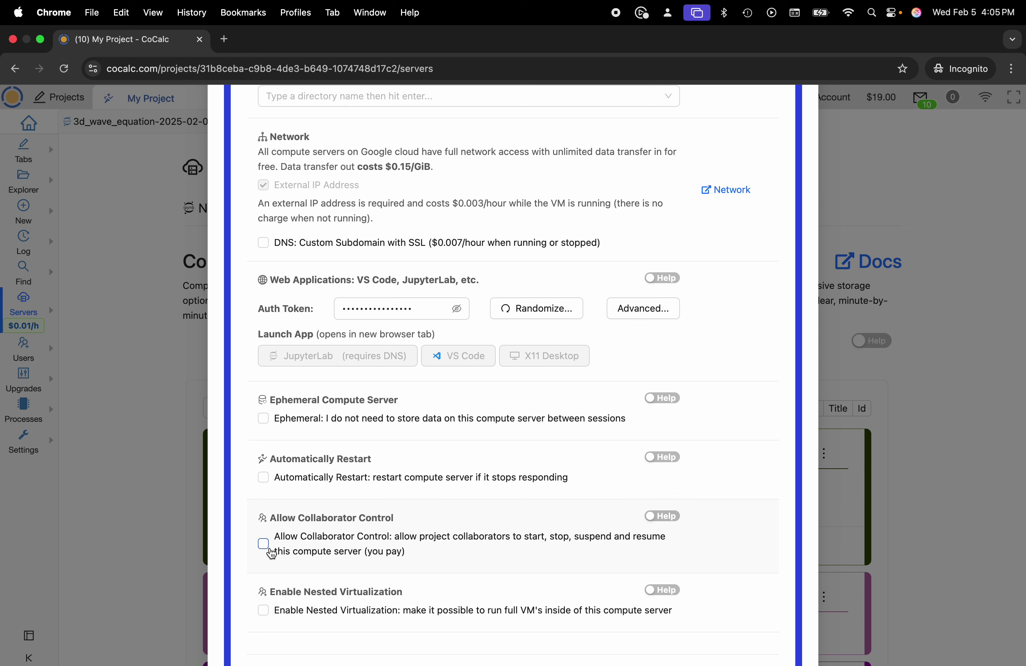
Turn off the NVIDIA GPU for the compute server.
scroll(286, 301, up, 5)
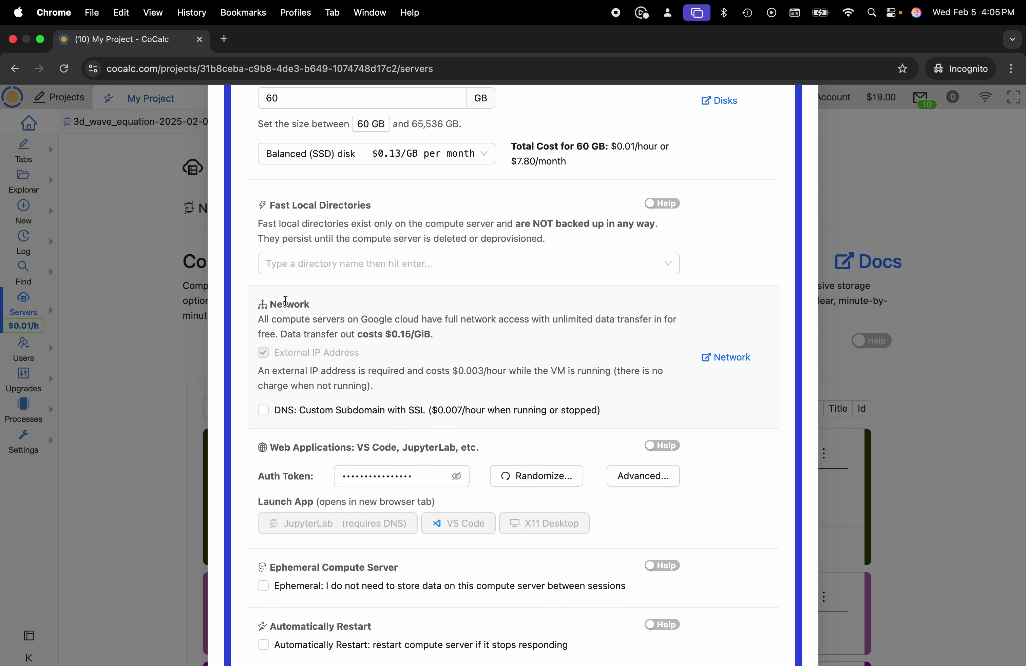
scroll(344, 280, up, 9)
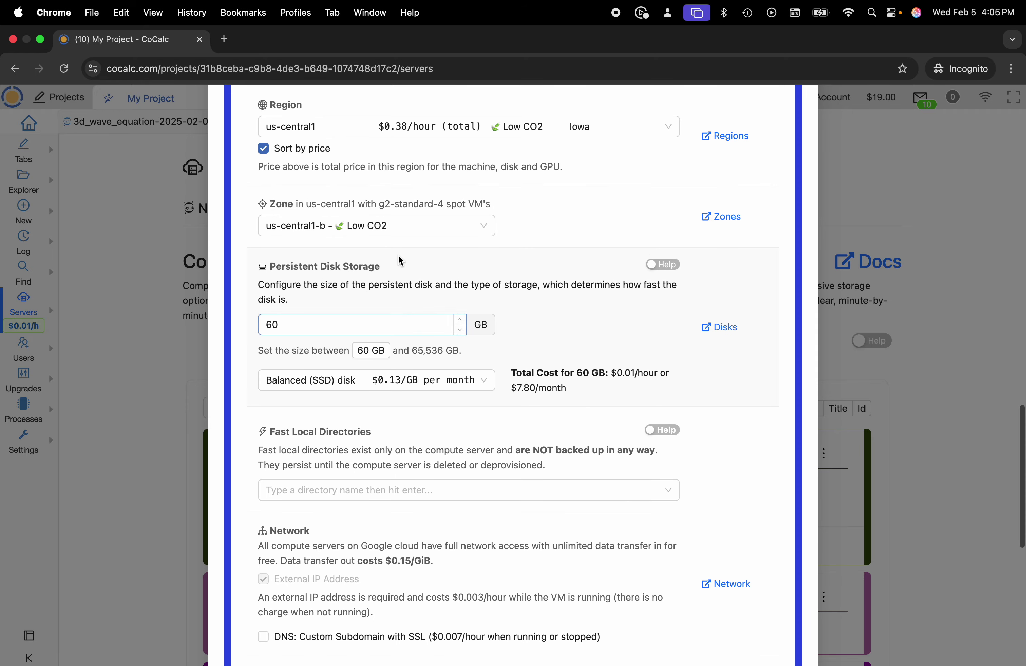
scroll(411, 281, up, 15)
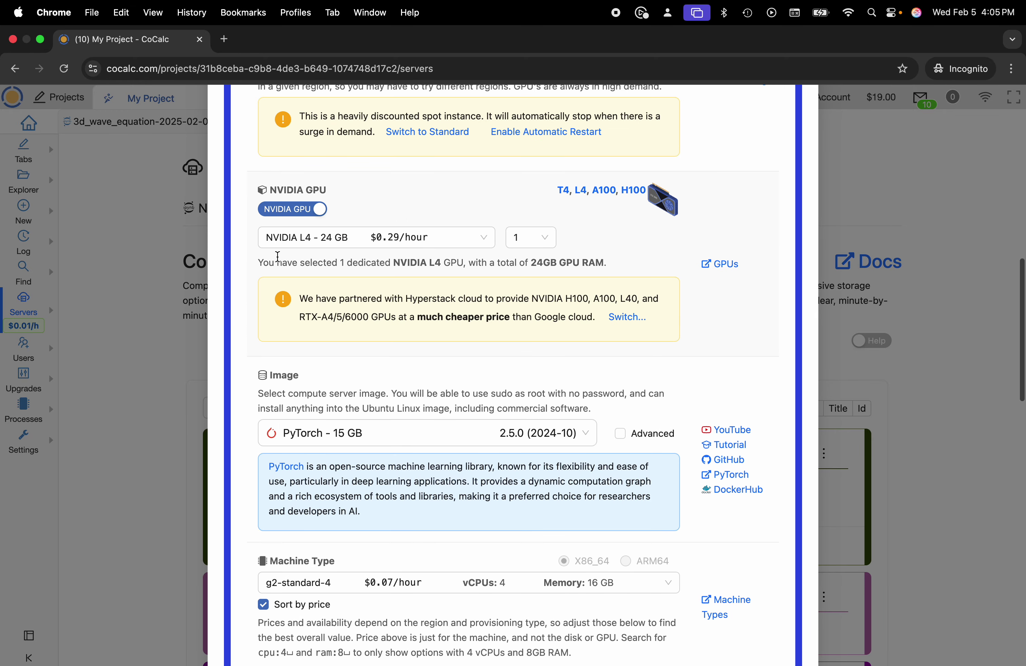
click(298, 212)
Review the software images available for a server without a GPU, keeping the Python image.
click(367, 299)
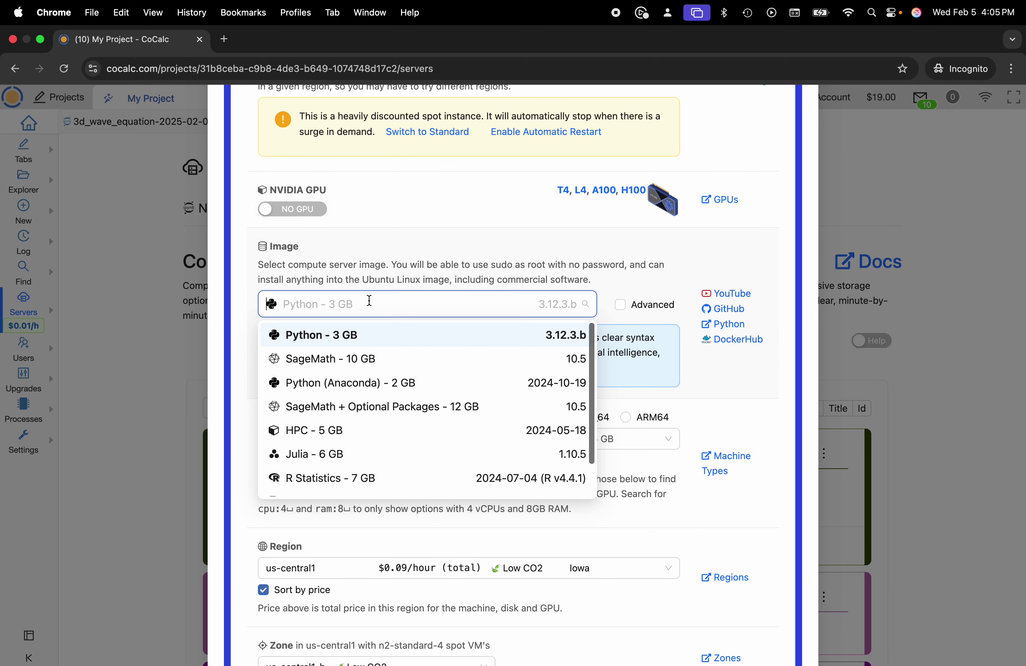
scroll(246, 443, down, 1)
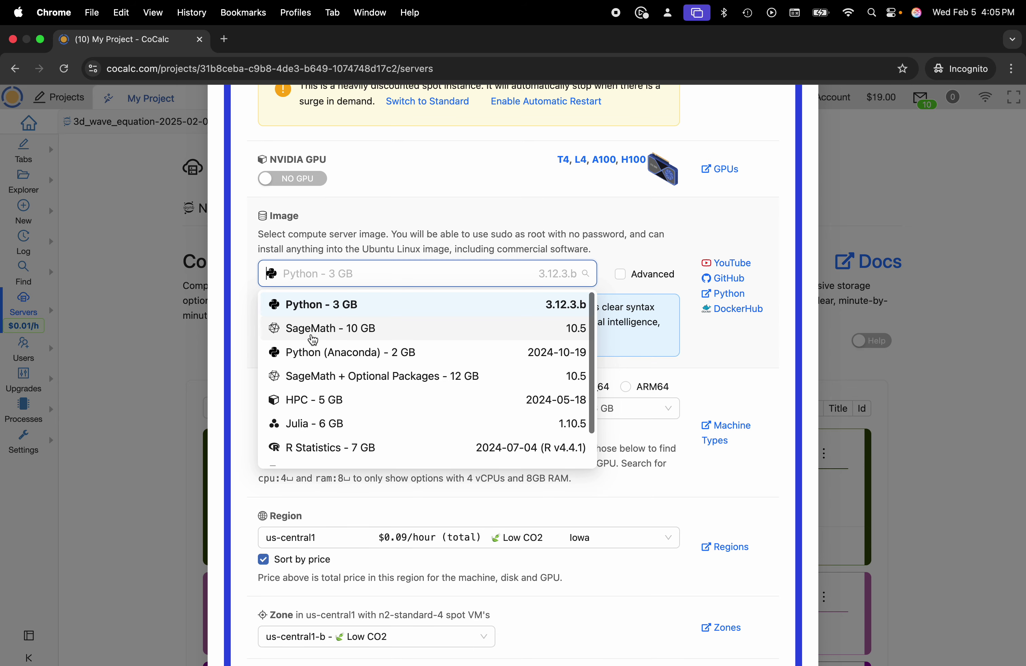
scroll(335, 391, down, 1)
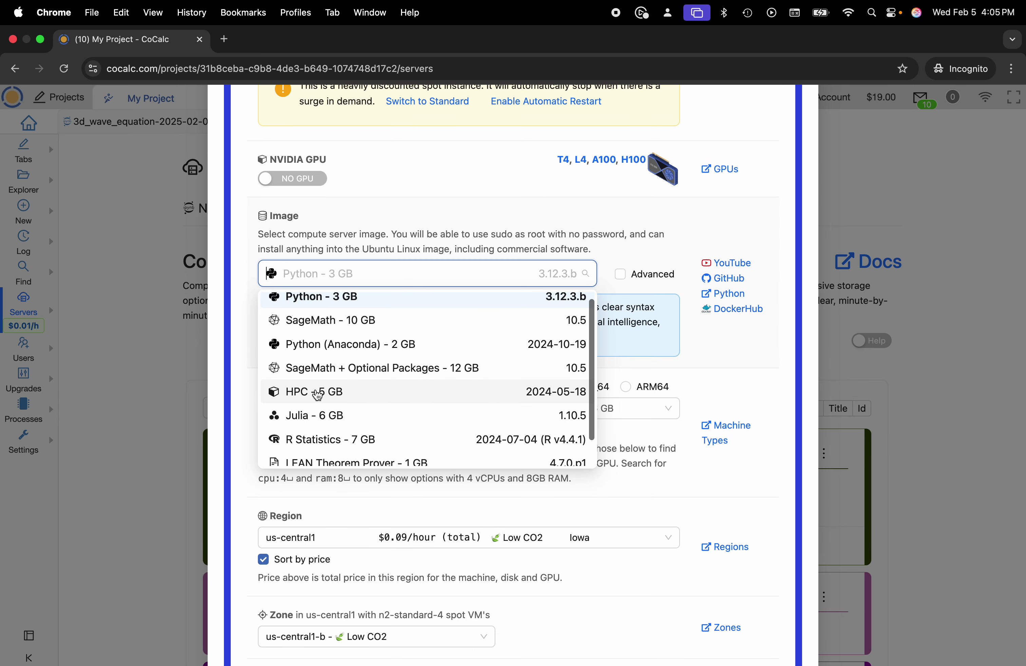
scroll(359, 417, down, 1)
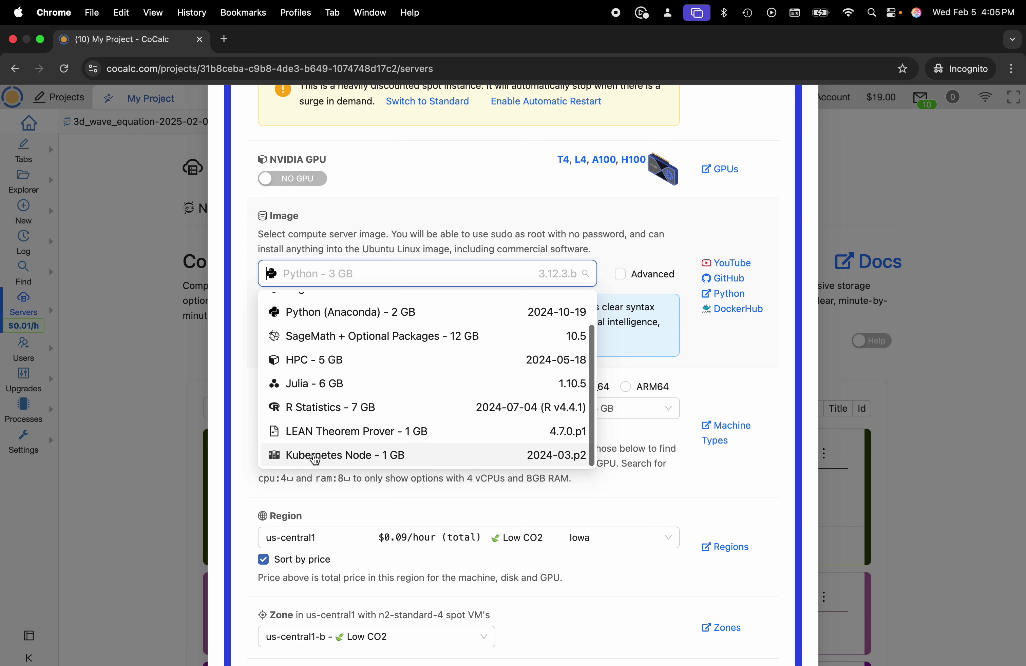
click(231, 468)
scroll(231, 467, down, 1)
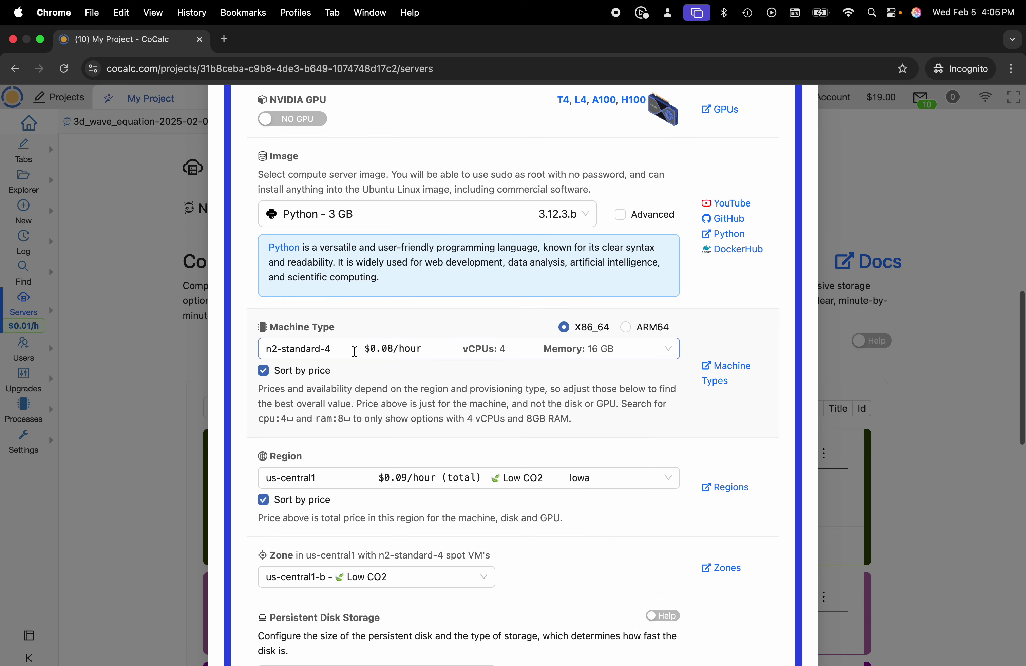
Set the compute server's machine type to n2d-standard-16 with 16 vCPUs and 64 GB of memory.
click(352, 352)
scroll(230, 433, down, 1)
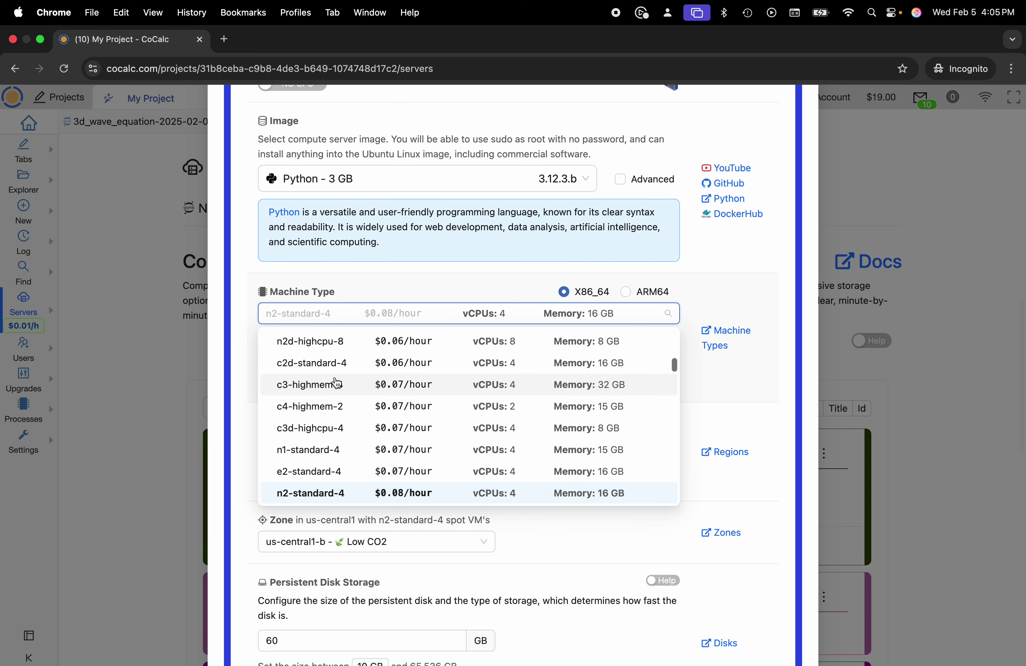
scroll(337, 384, up, 3)
scroll(337, 384, up, 5)
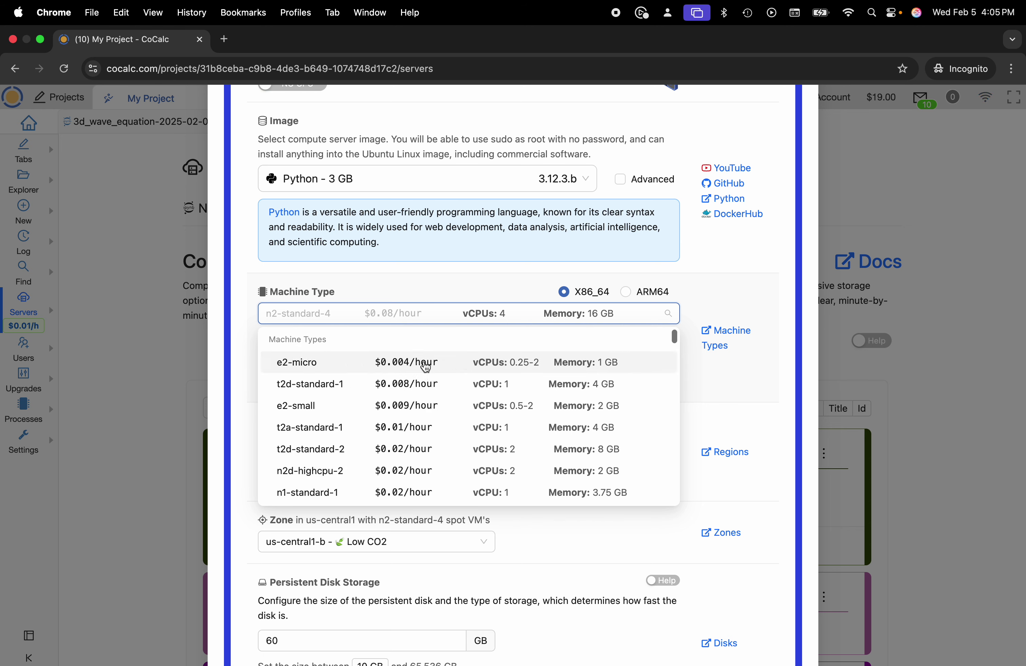
scroll(458, 426, down, 15)
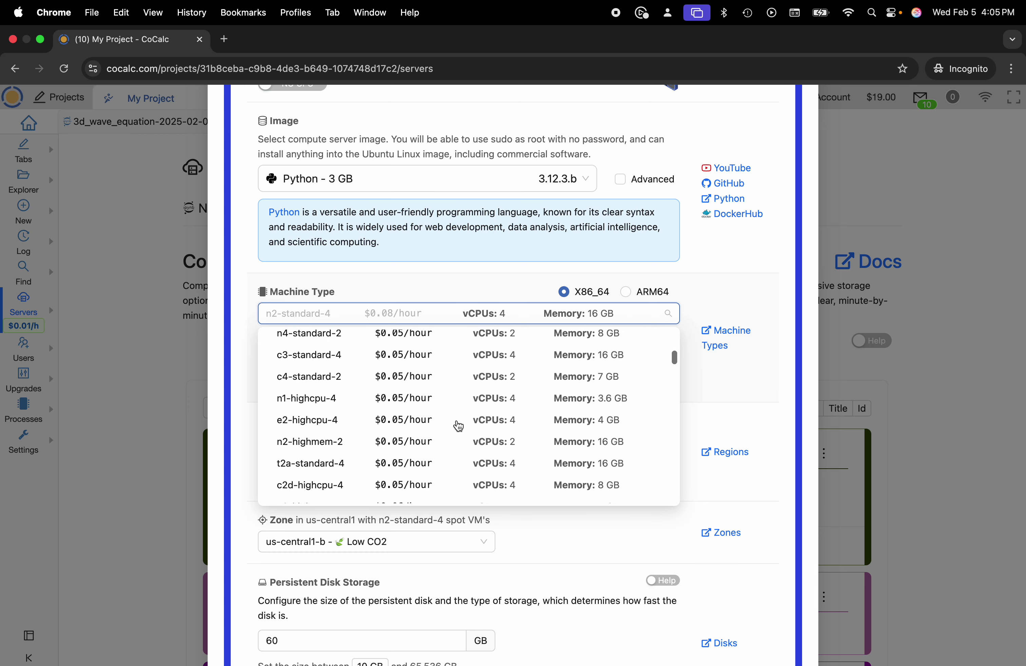
scroll(458, 426, down, 15)
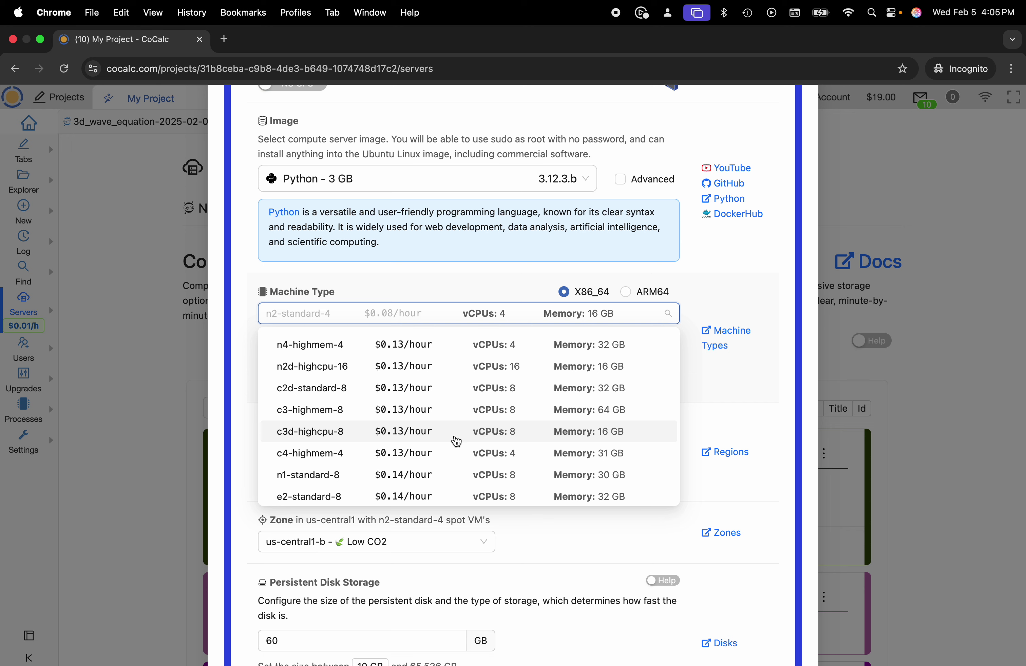
scroll(526, 440, down, 10)
scroll(529, 440, down, 5)
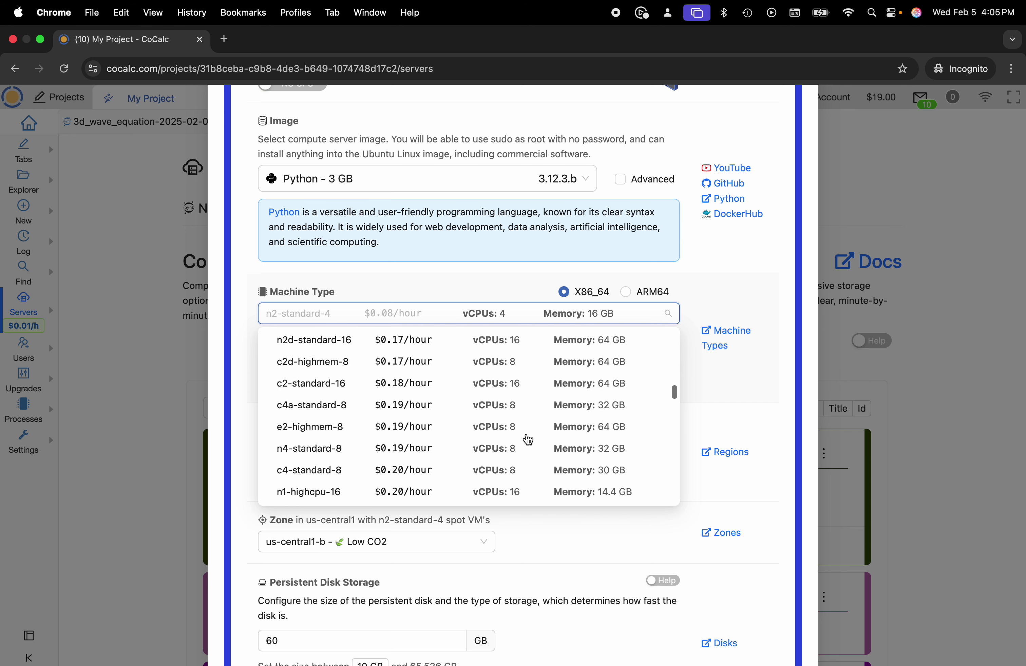
scroll(536, 447, up, 3)
scroll(536, 448, up, 2)
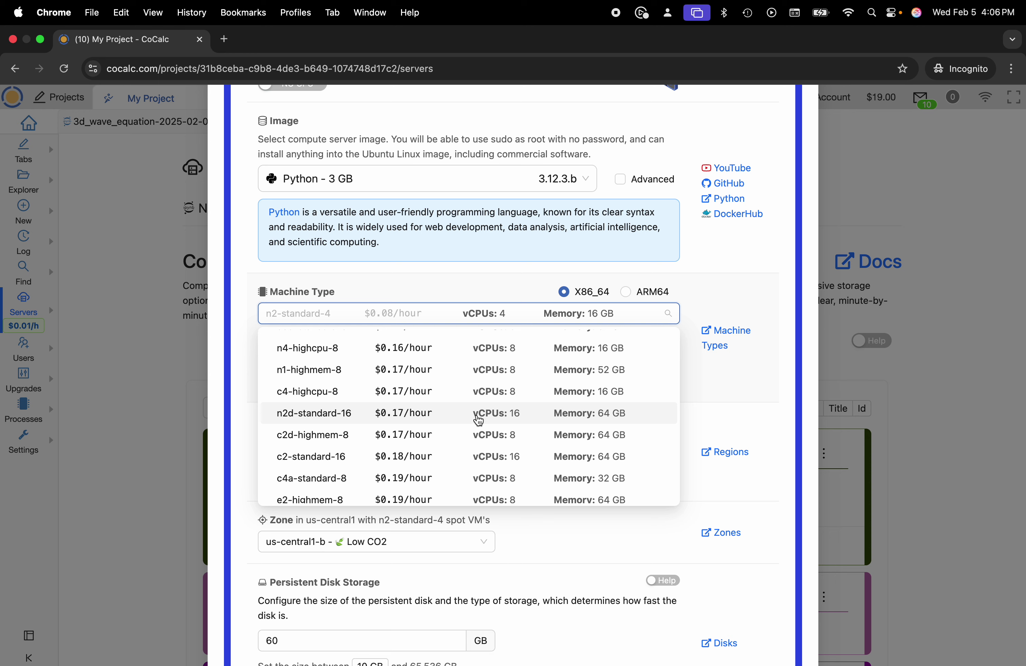
click(479, 421)
scroll(456, 352, down, 1)
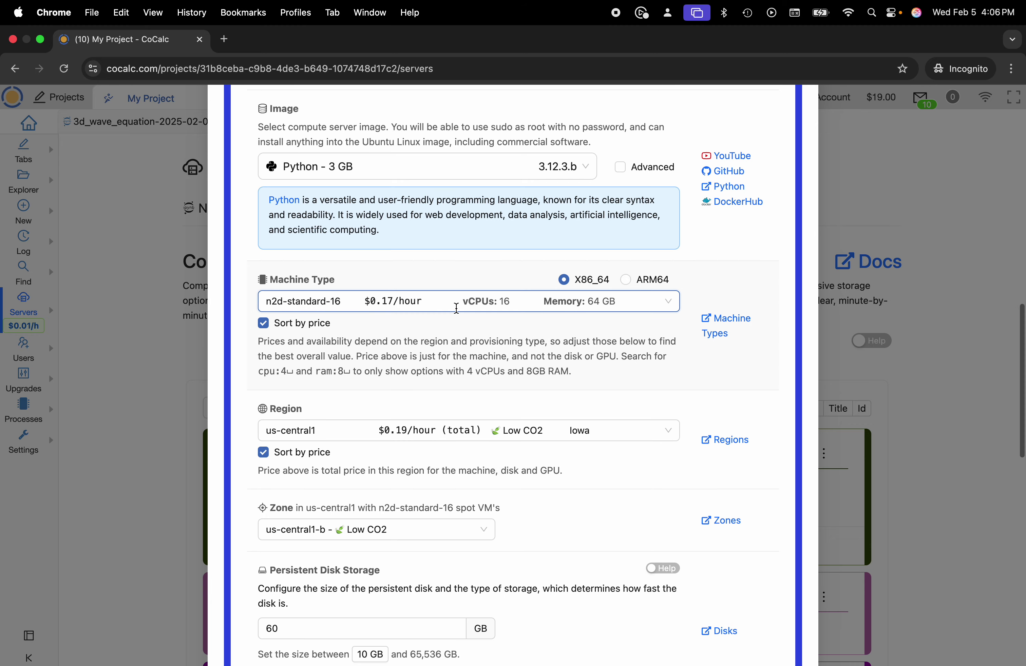
Review the larger machine types and the available regions with their prices, keeping the current machine type and region.
click(456, 308)
scroll(487, 435, down, 10)
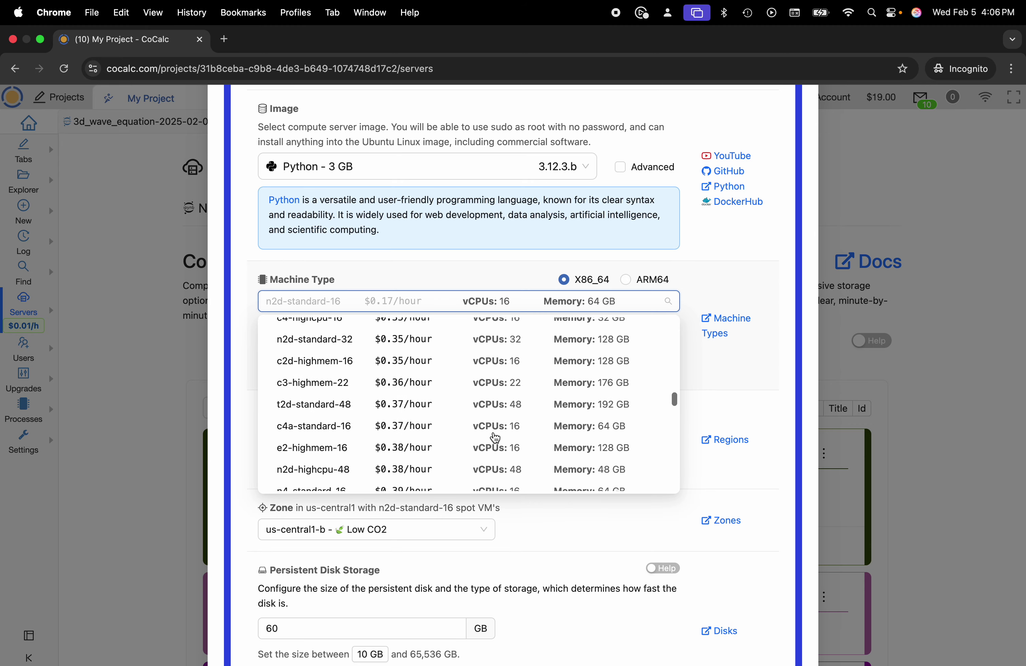
scroll(496, 438, down, 15)
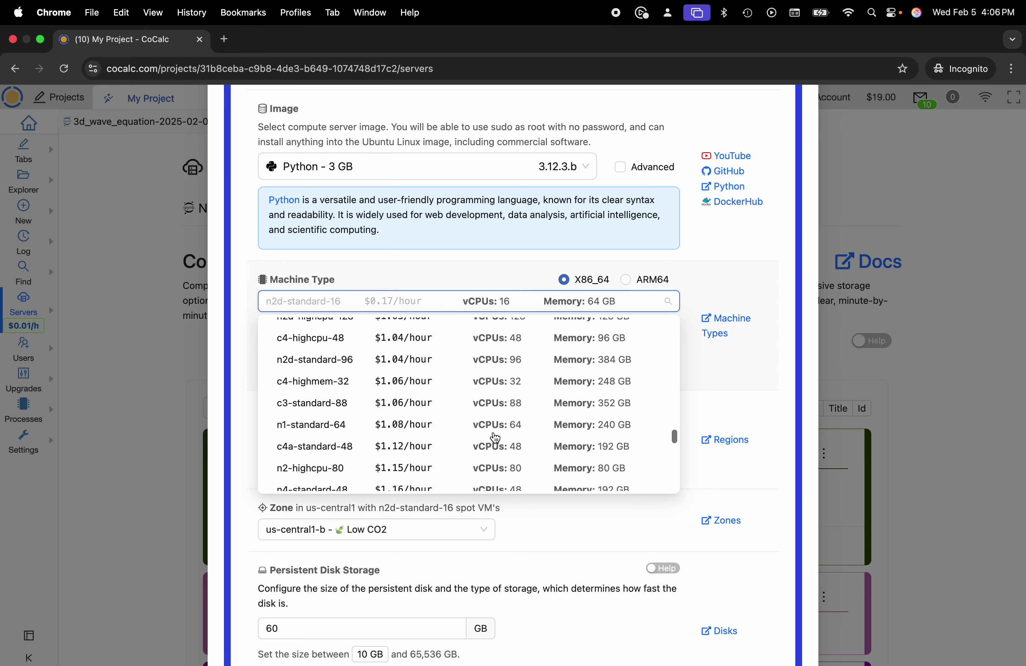
scroll(496, 438, down, 15)
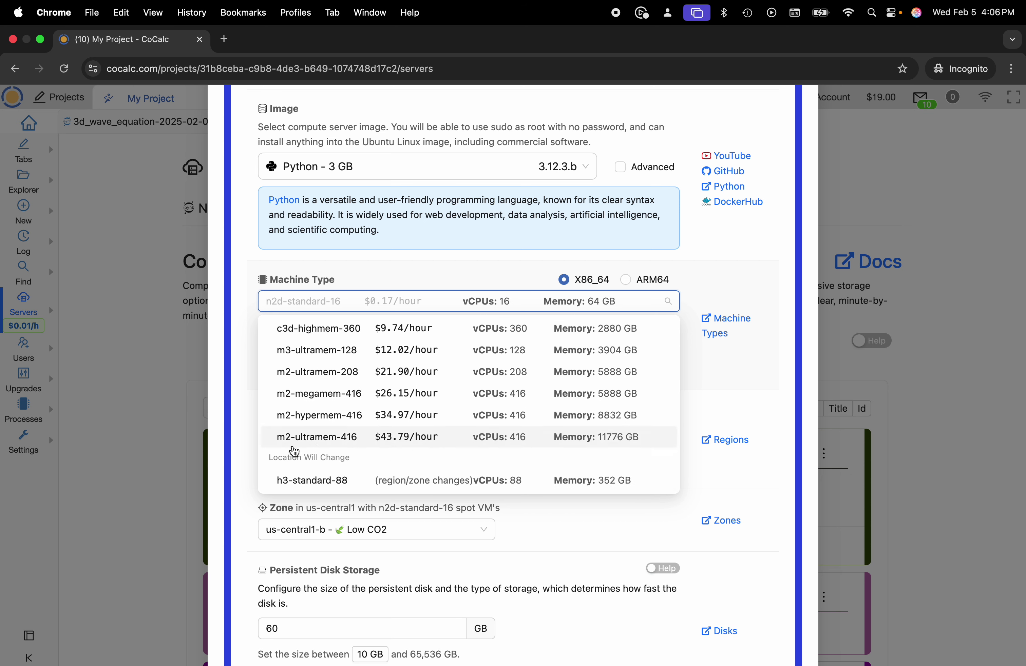
click(237, 431)
scroll(321, 433, down, 1)
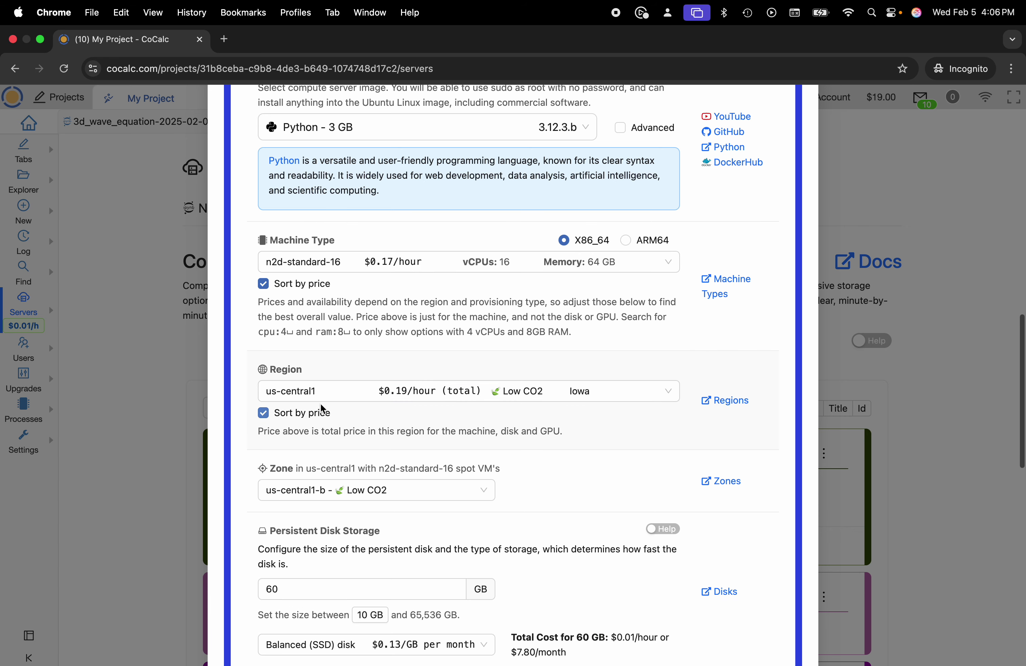
click(323, 387)
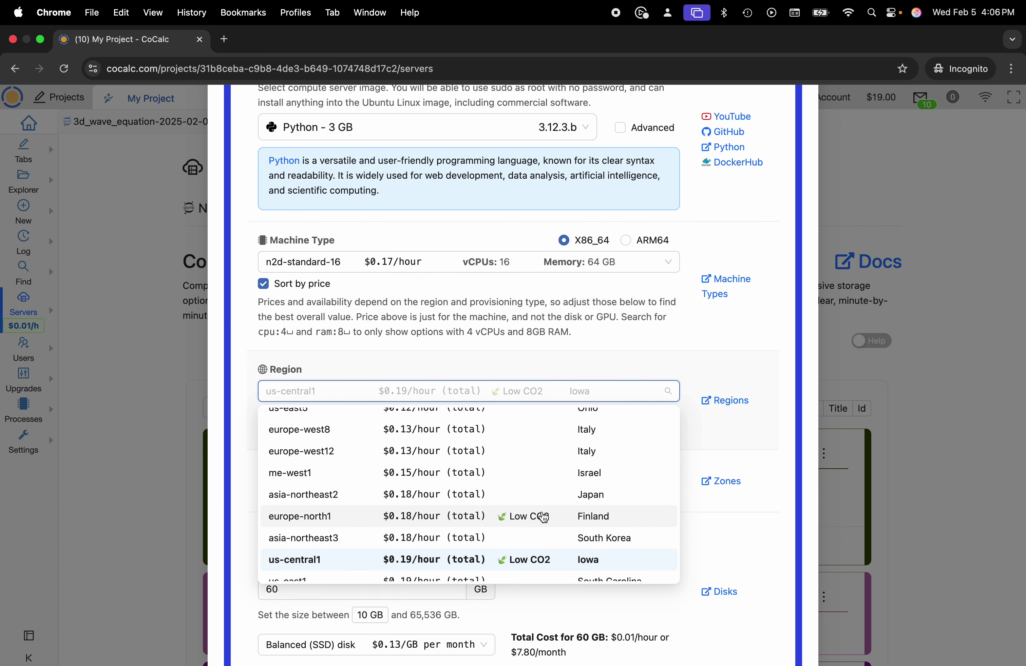
click(231, 492)
Check the configuration summary and hourly cost, and start My Compute Server.
scroll(242, 445, up, 10)
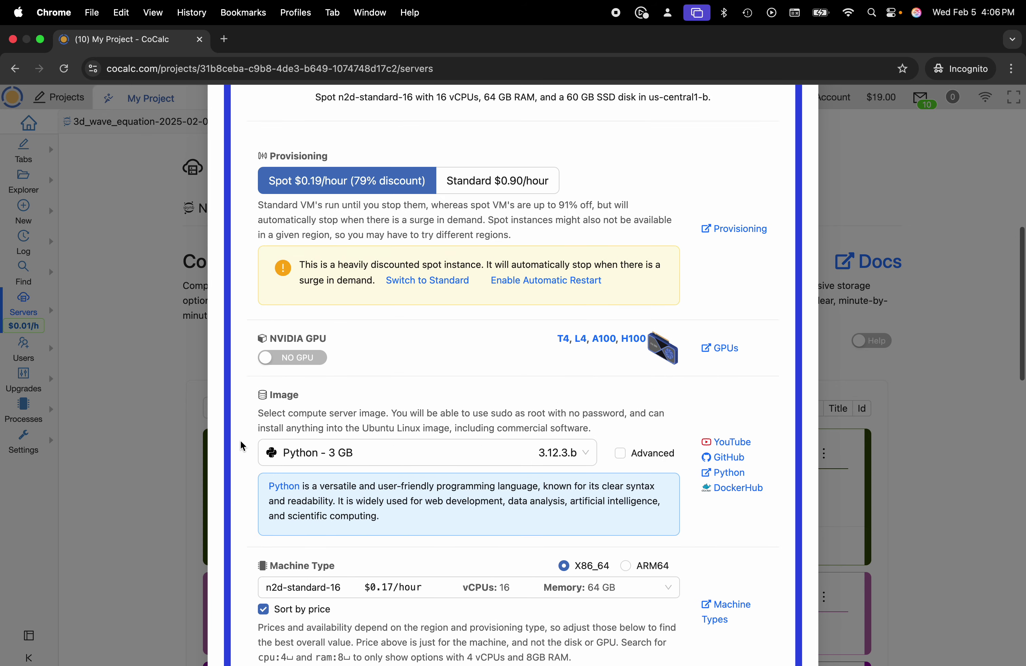
scroll(297, 517, down, 5)
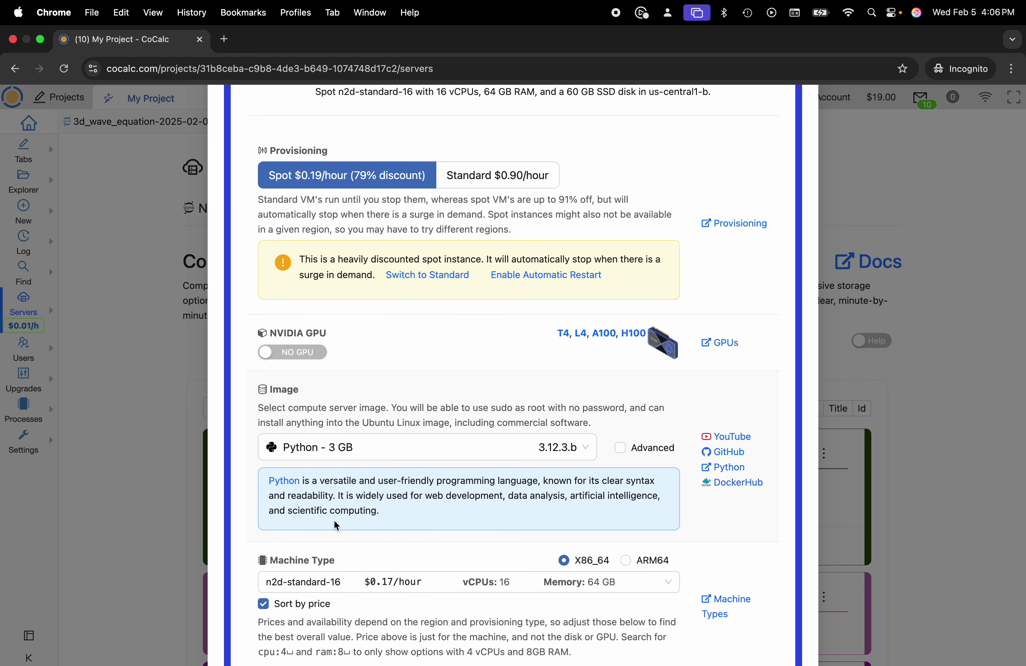
scroll(448, 467, up, 5)
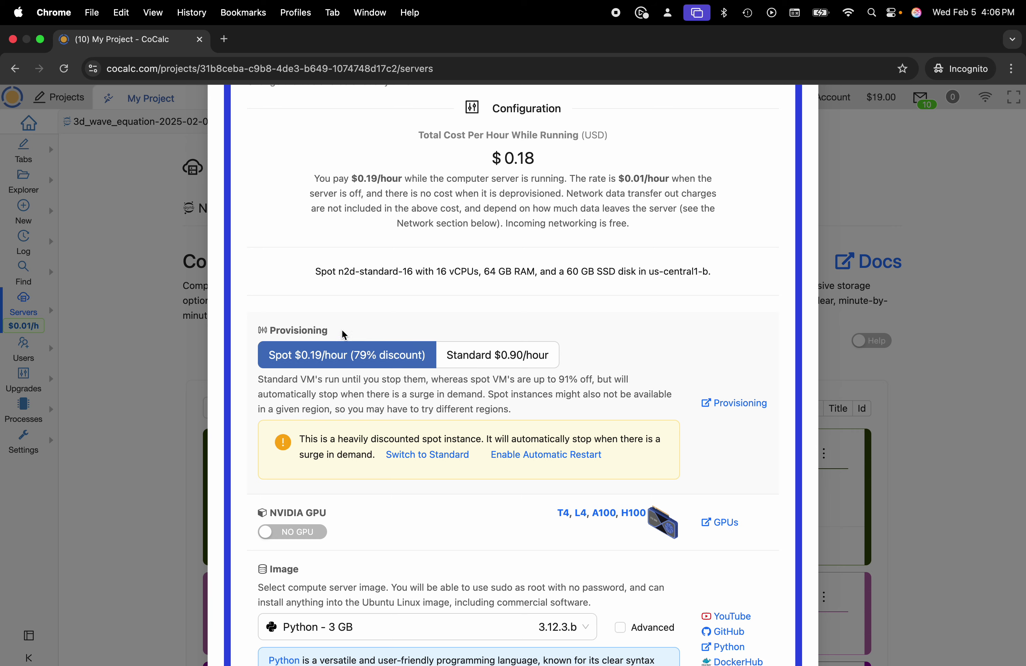
scroll(636, 259, up, 5)
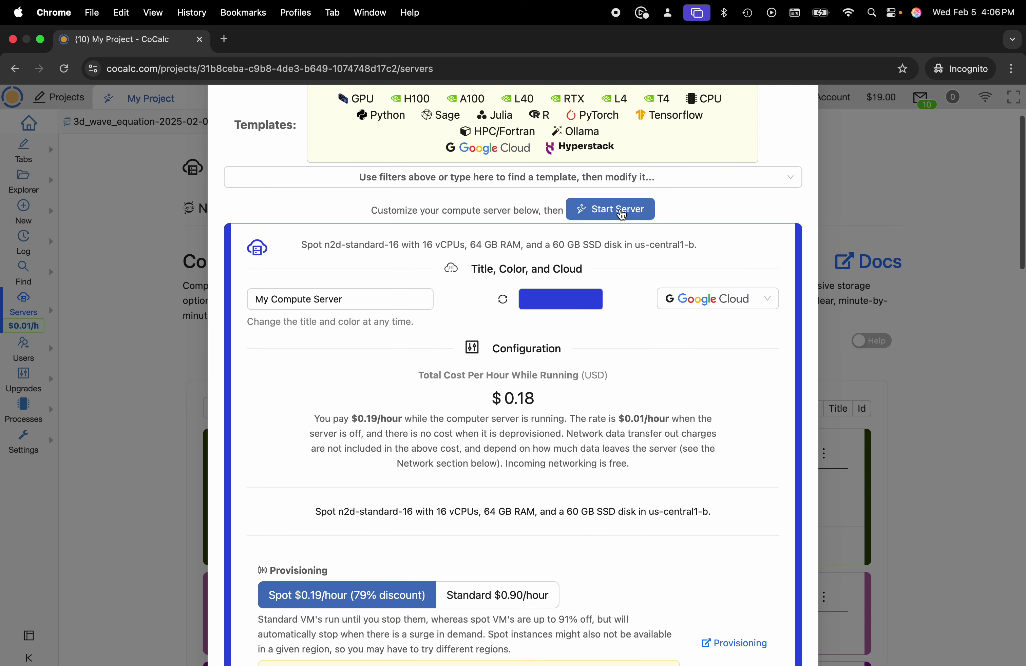
click(619, 211)
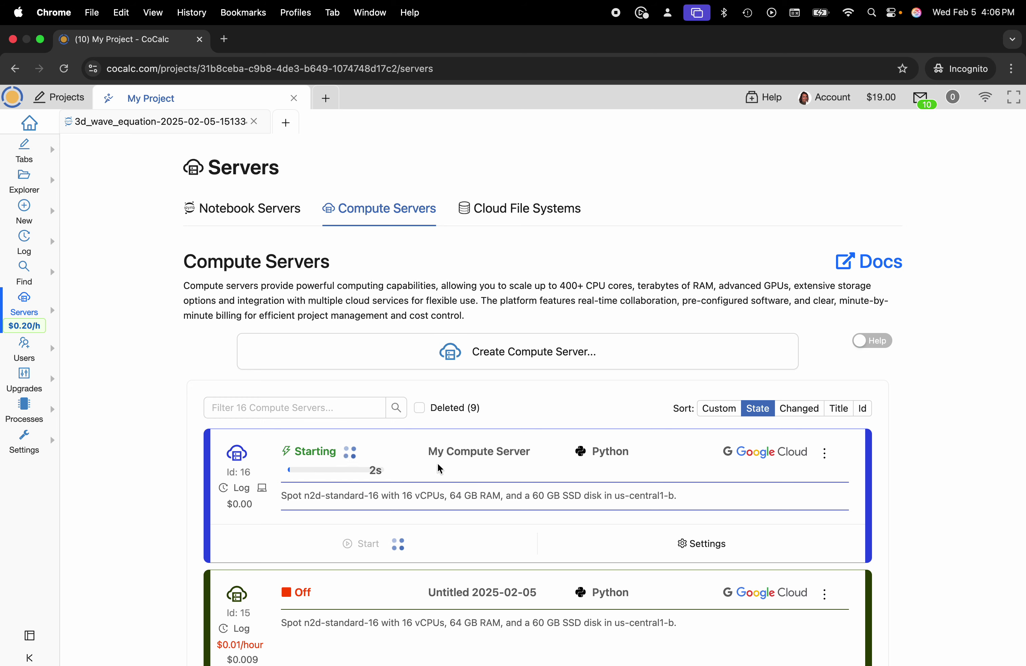
Examine the boot messages in the serial port output of My Compute Server, and close the output.
scroll(485, 492, down, 3)
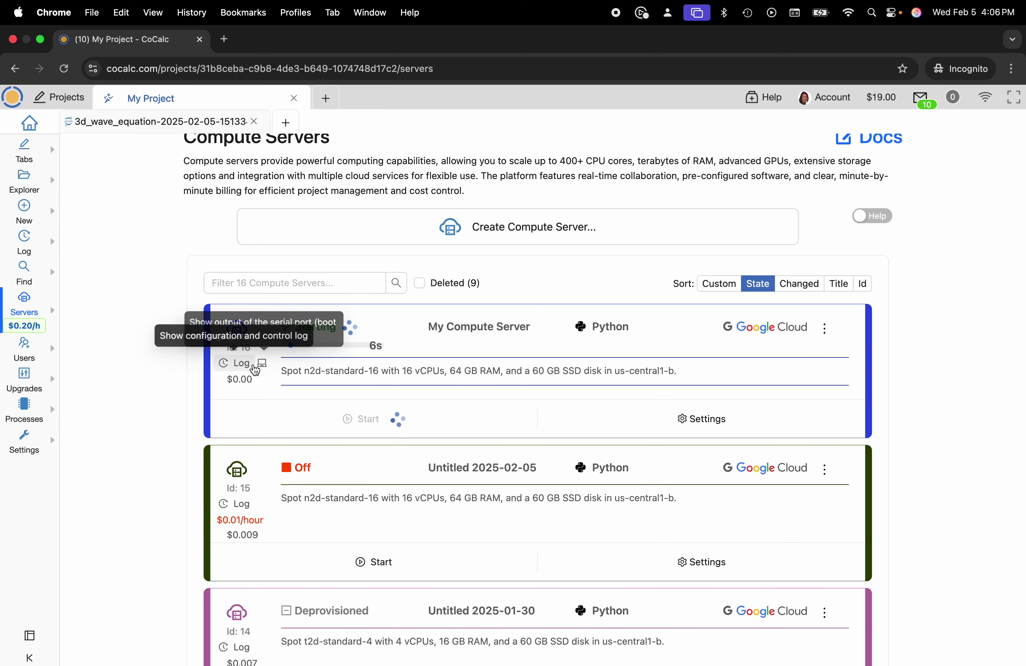
click(263, 365)
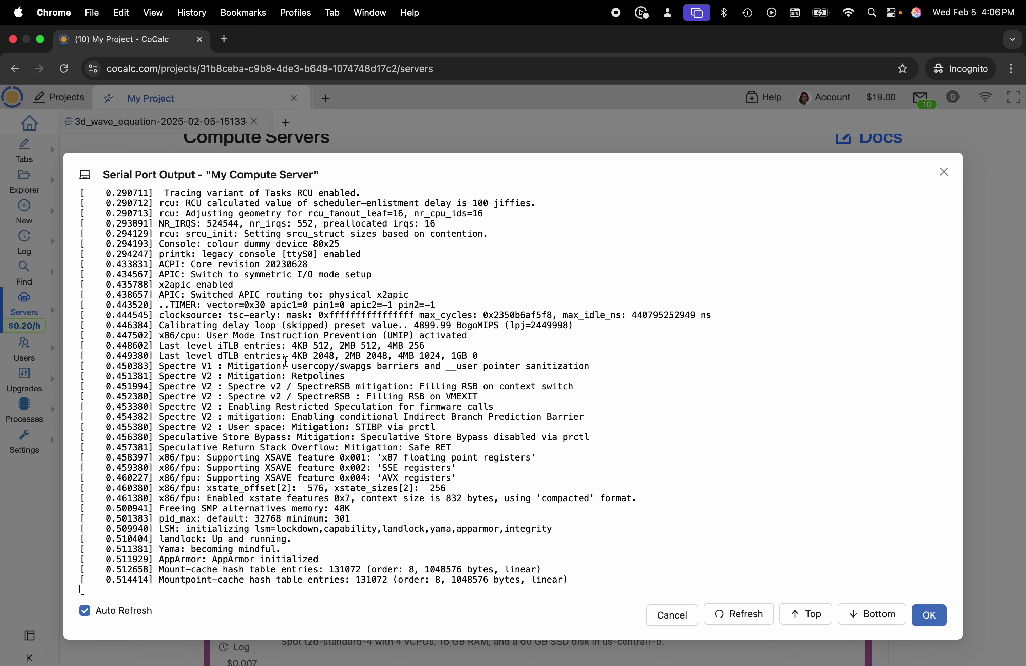
scroll(498, 423, down, 1)
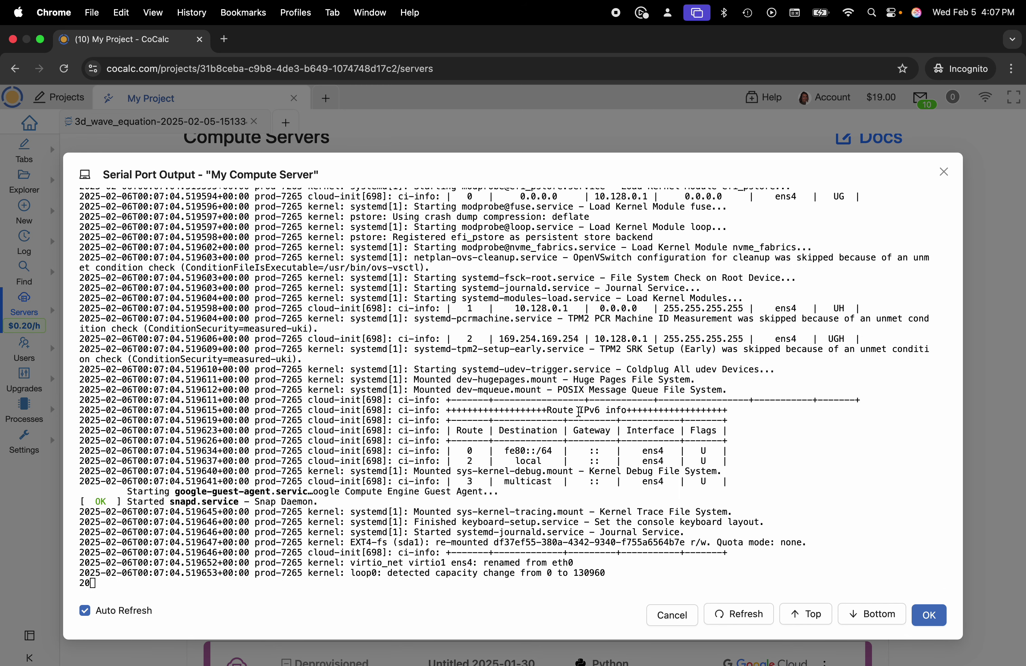
click(944, 173)
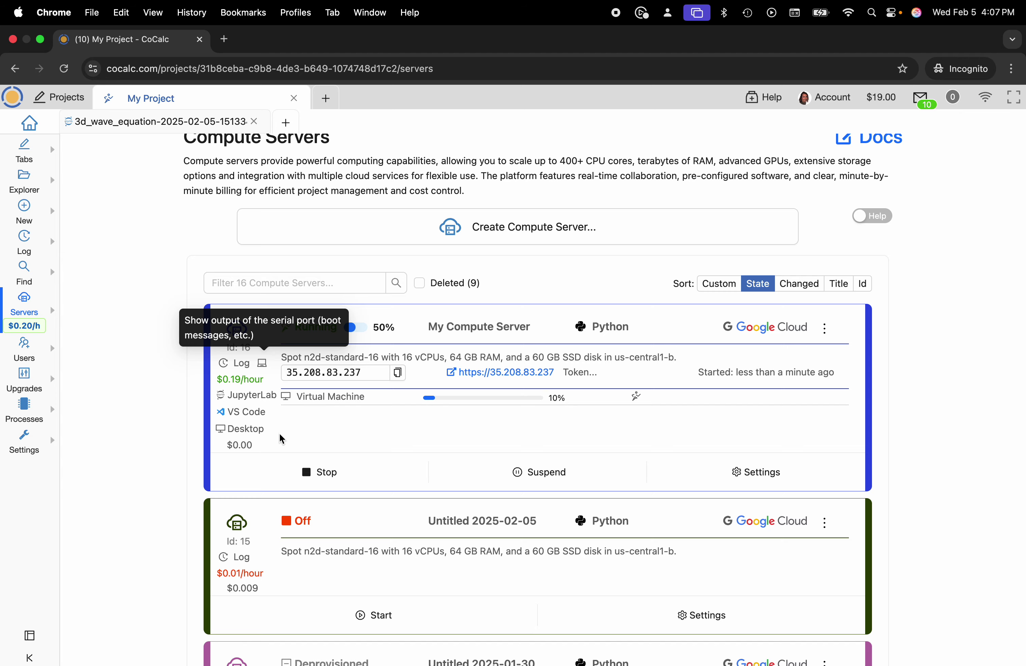
Check the serial port output of My Compute Server again and follow the startup progress of its components.
scroll(282, 439, down, 3)
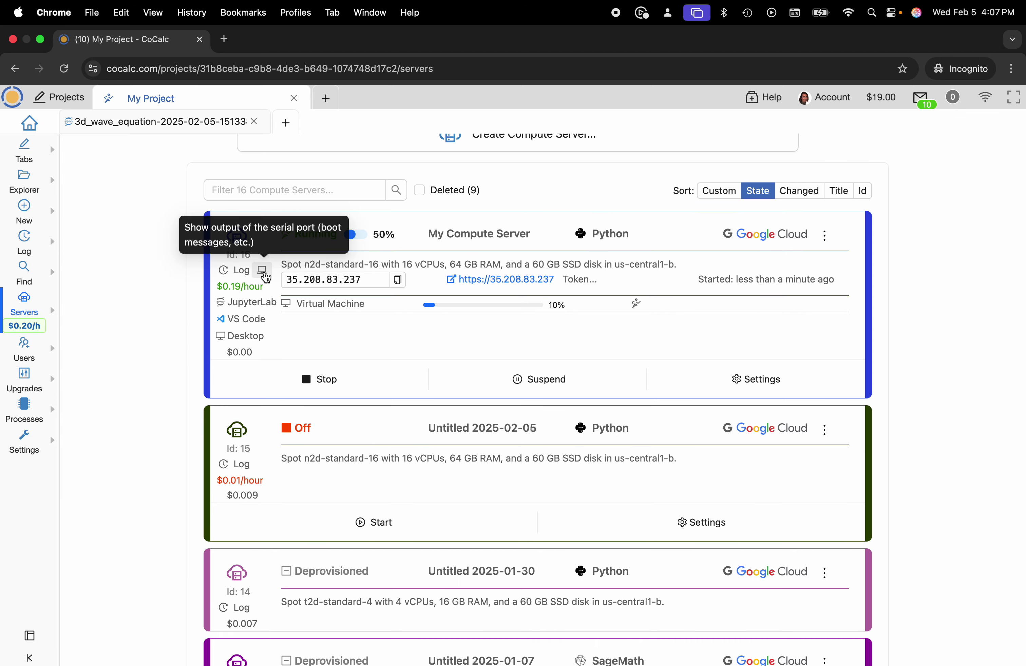
click(264, 273)
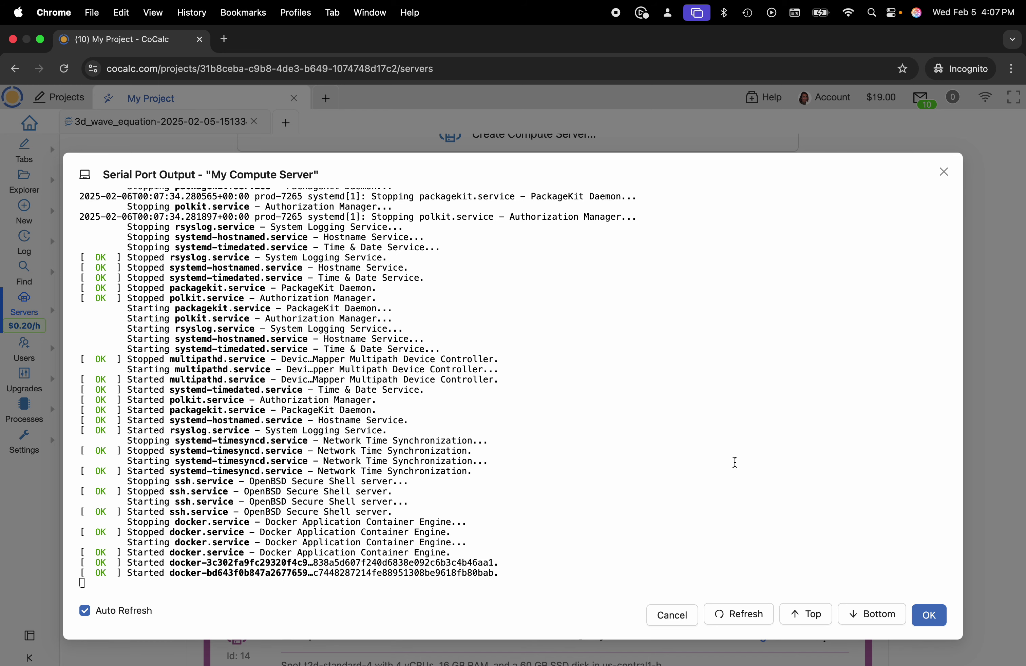
click(928, 615)
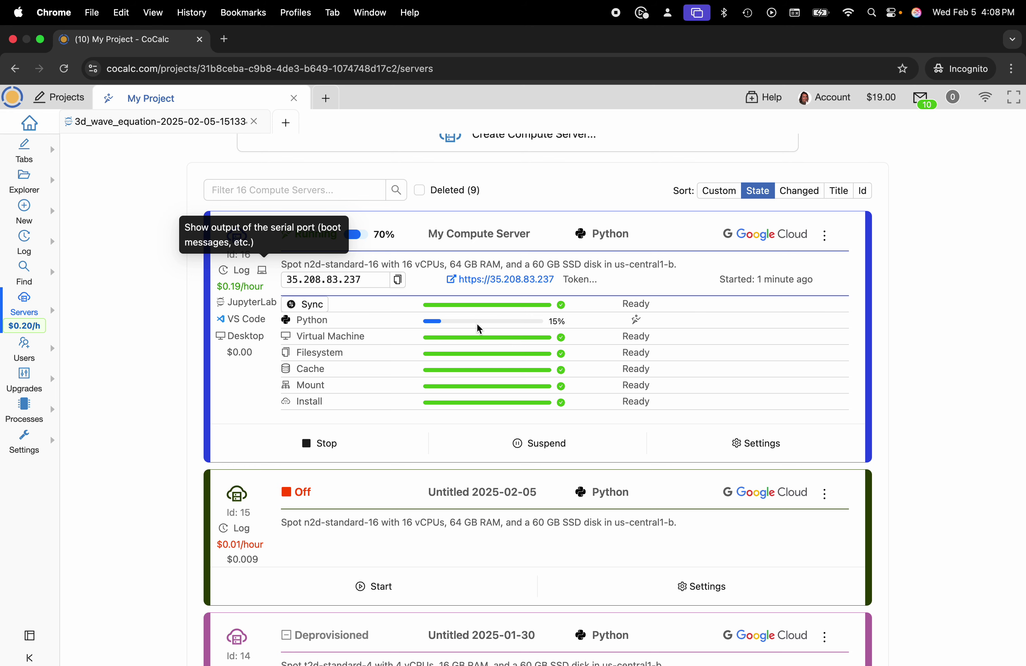
scroll(499, 362, up, 2)
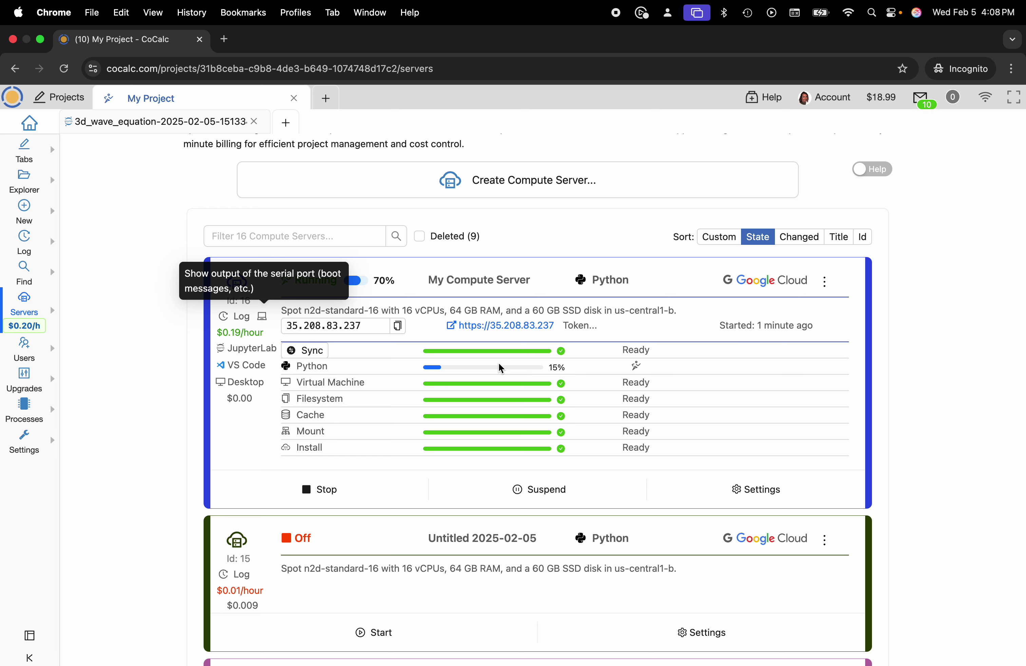
mouse_move(36, 331)
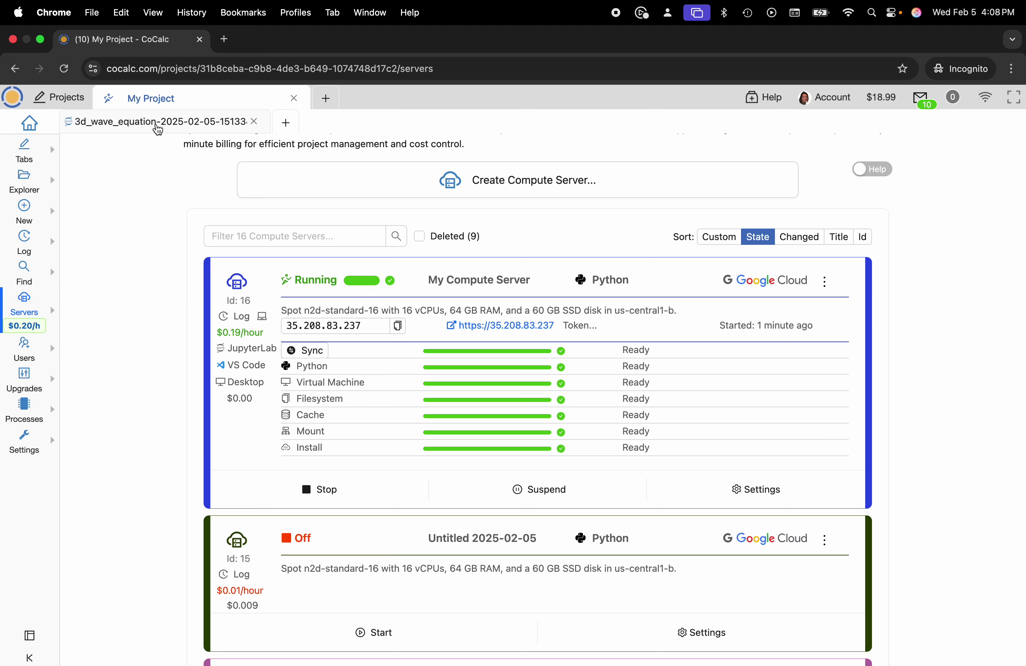
Switch the 3d_wave_equation notebook from Home Base to My Compute Server.
click(156, 126)
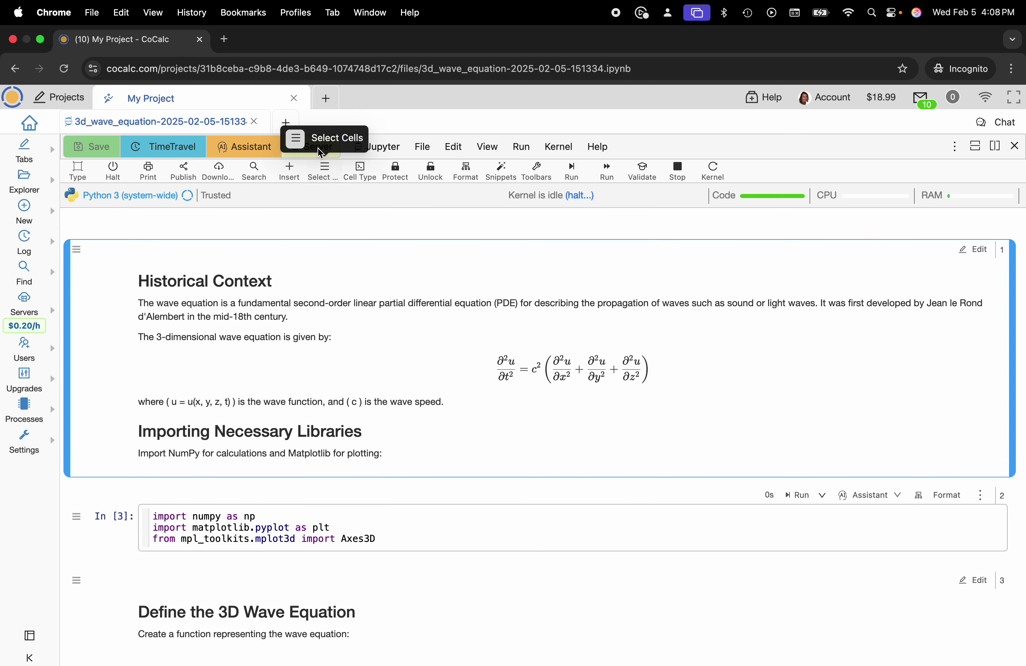
click(305, 153)
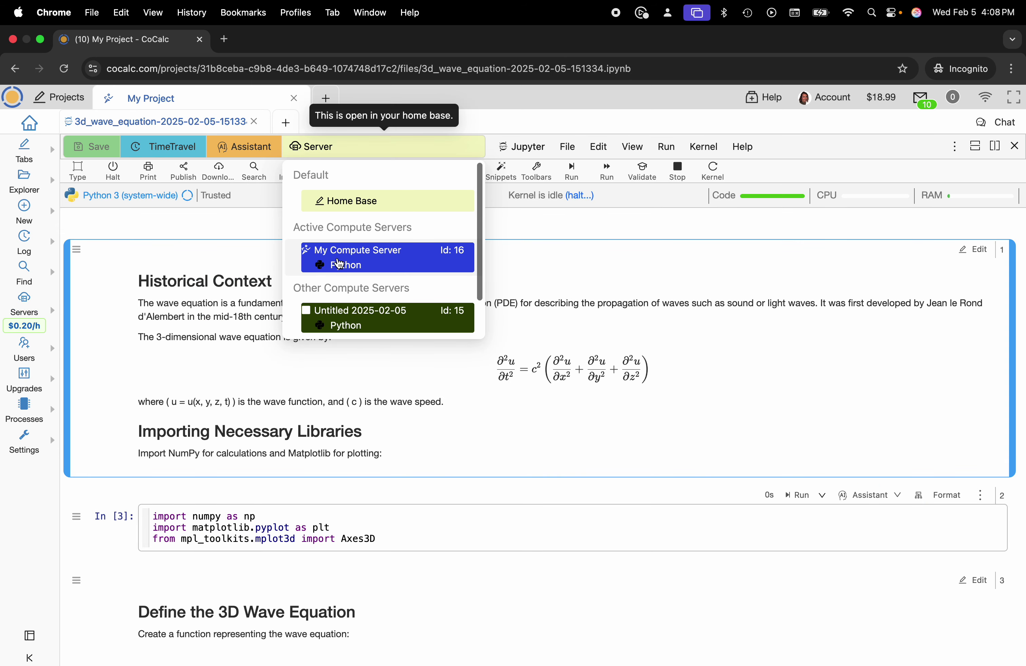
click(402, 263)
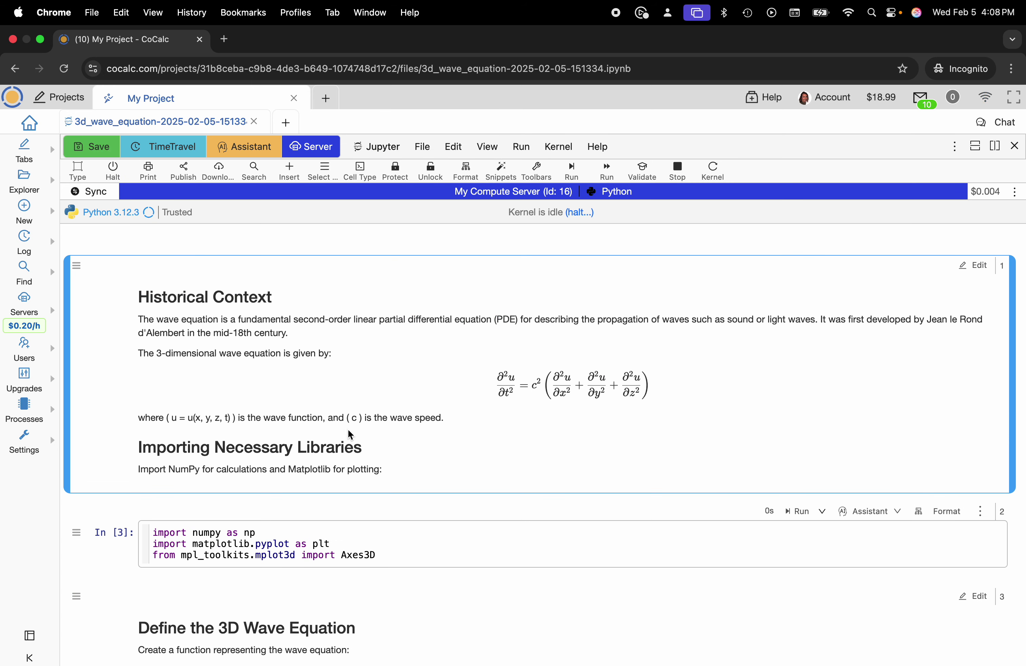
scroll(396, 421, down, 4)
scroll(355, 332, up, 4)
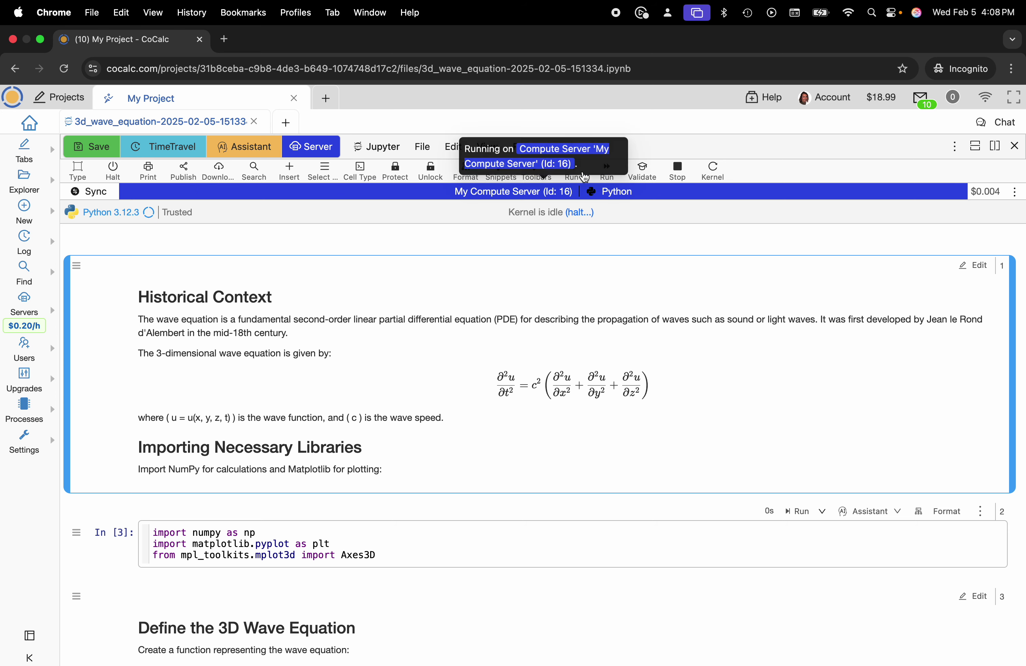
Restart the kernel and run all cells of the 3d_wave_equation notebook on My Compute Server.
click(606, 171)
click(631, 206)
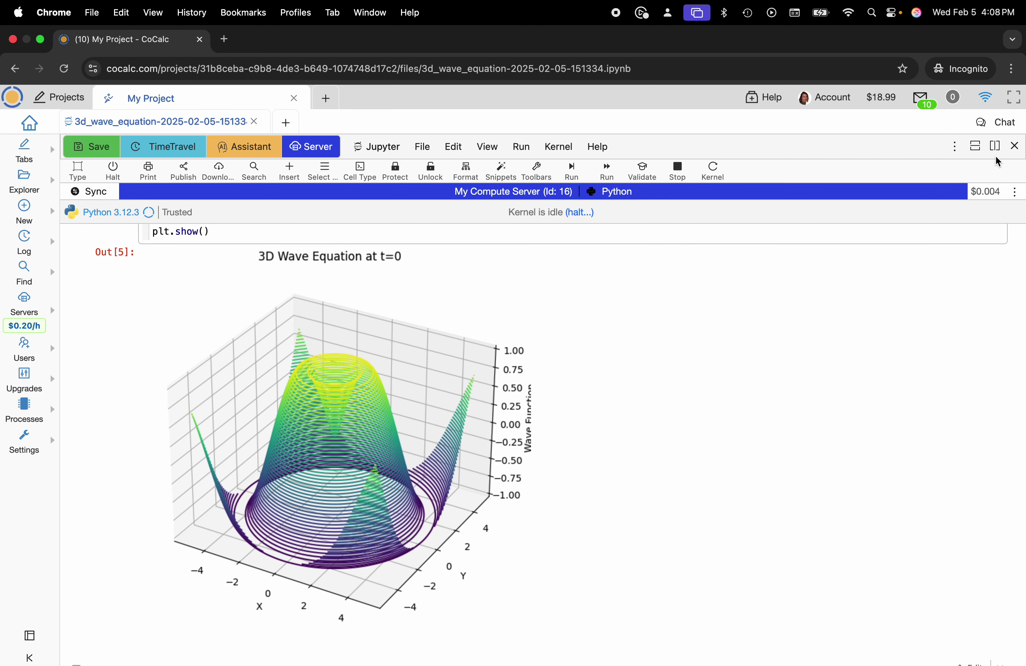
Split the notebook view side by side, turn the new frame into a terminal on My Compute Server, and run top in it.
click(994, 145)
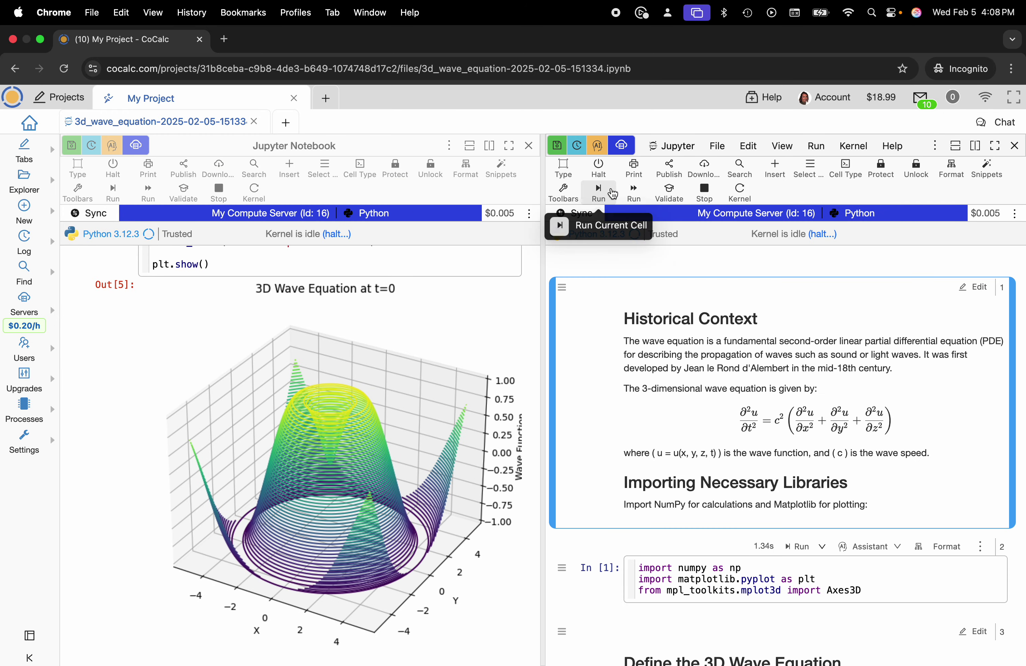
click(563, 169)
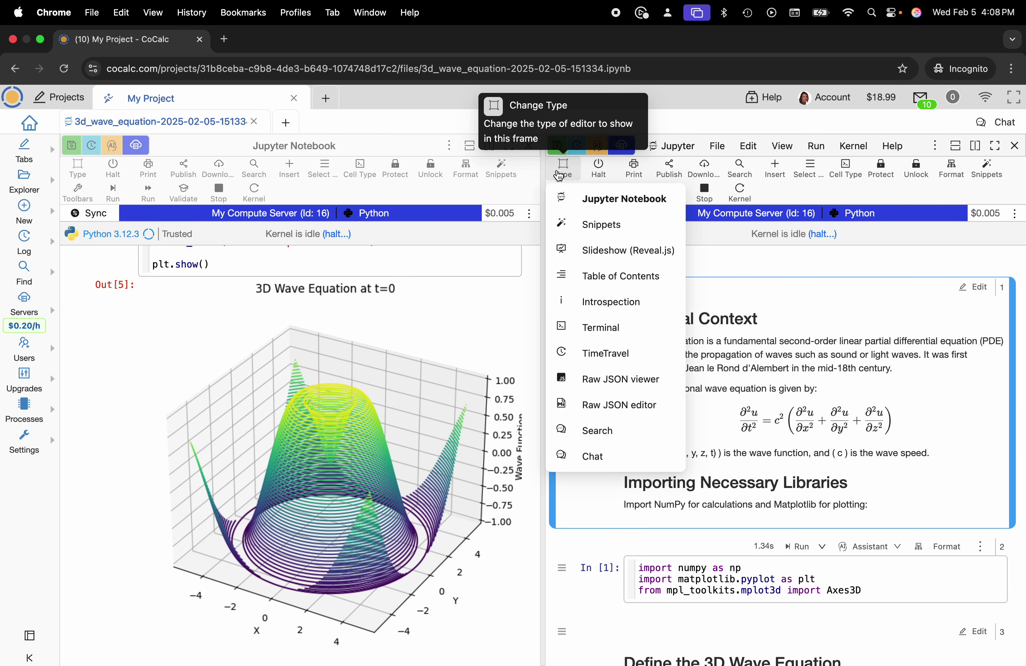
click(596, 327)
click(558, 257)
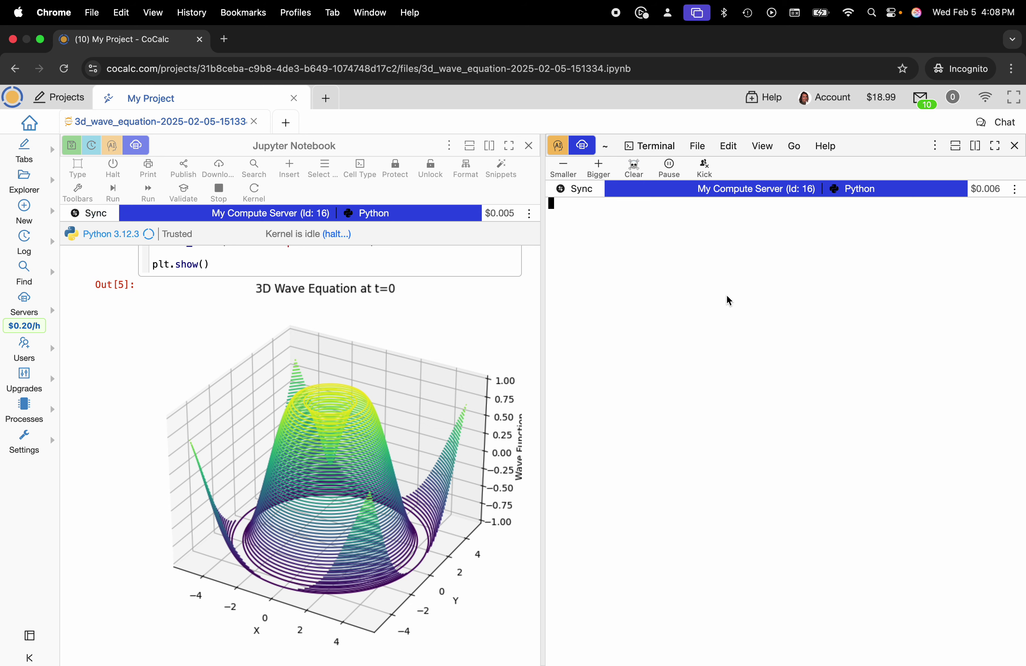
text(top)
key(Return)
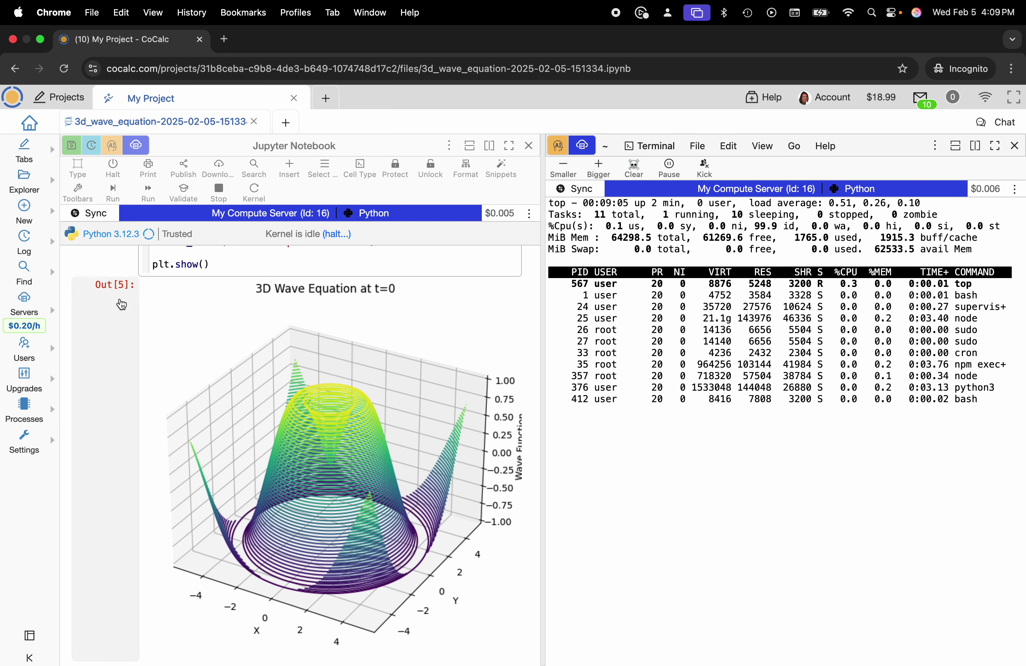
Deprovision My Compute Server from its settings in the project's compute servers list, acknowledging that its disks will be deleted.
click(33, 304)
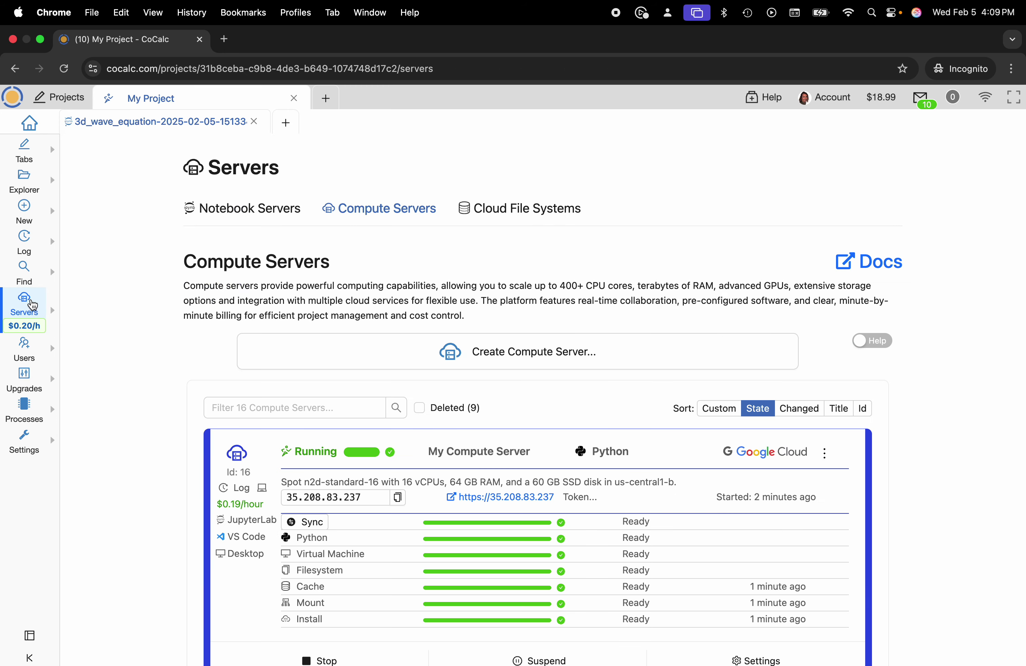
scroll(149, 386, down, 3)
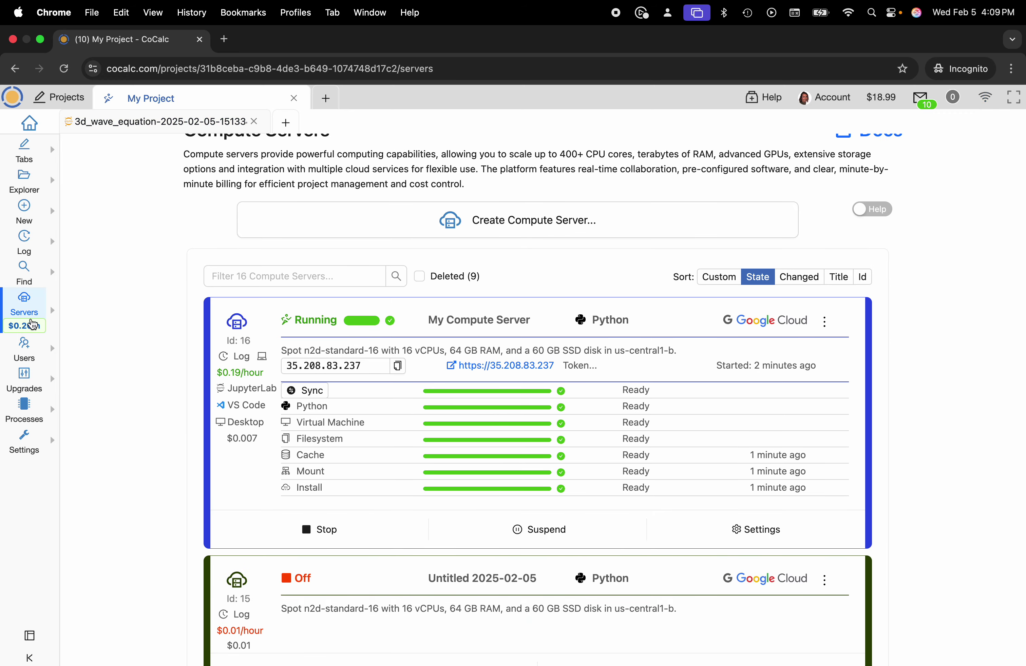
scroll(142, 407, down, 2)
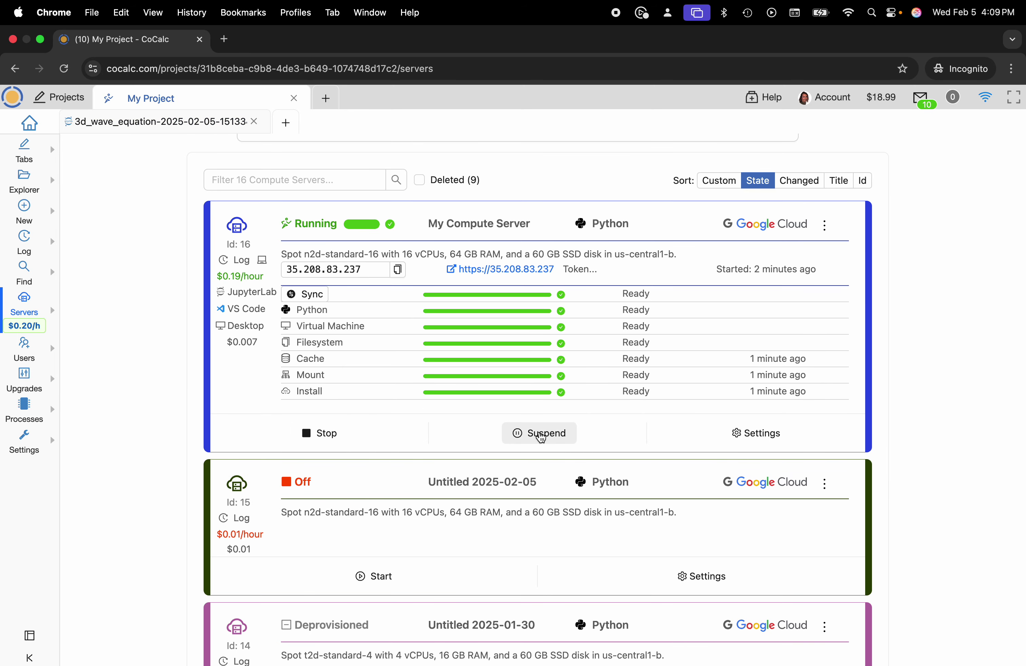
mouse_move(541, 438)
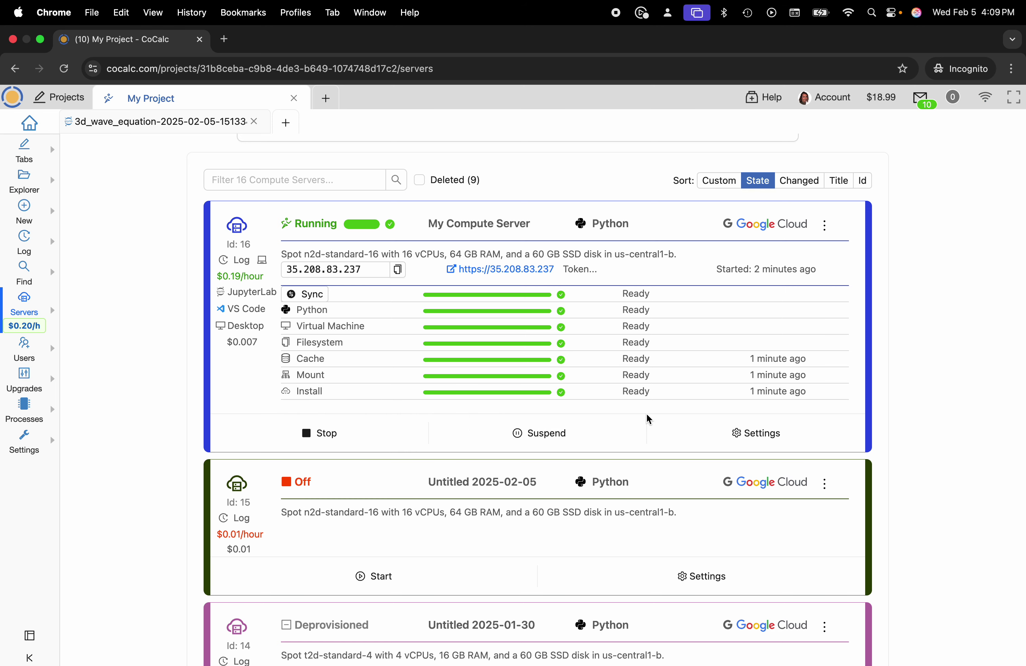
click(774, 434)
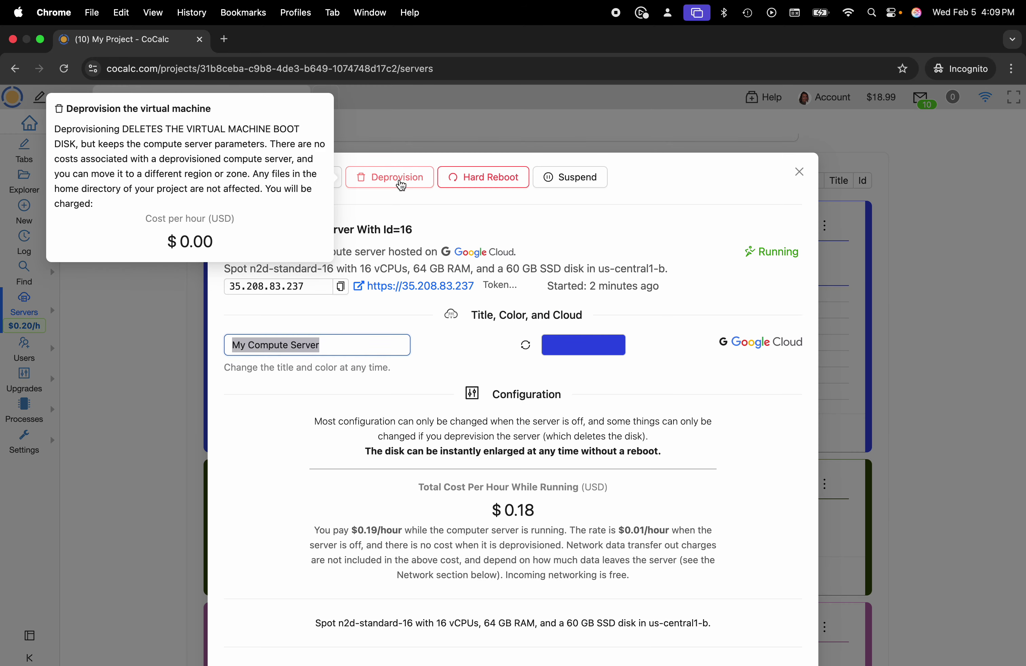
click(401, 185)
click(480, 208)
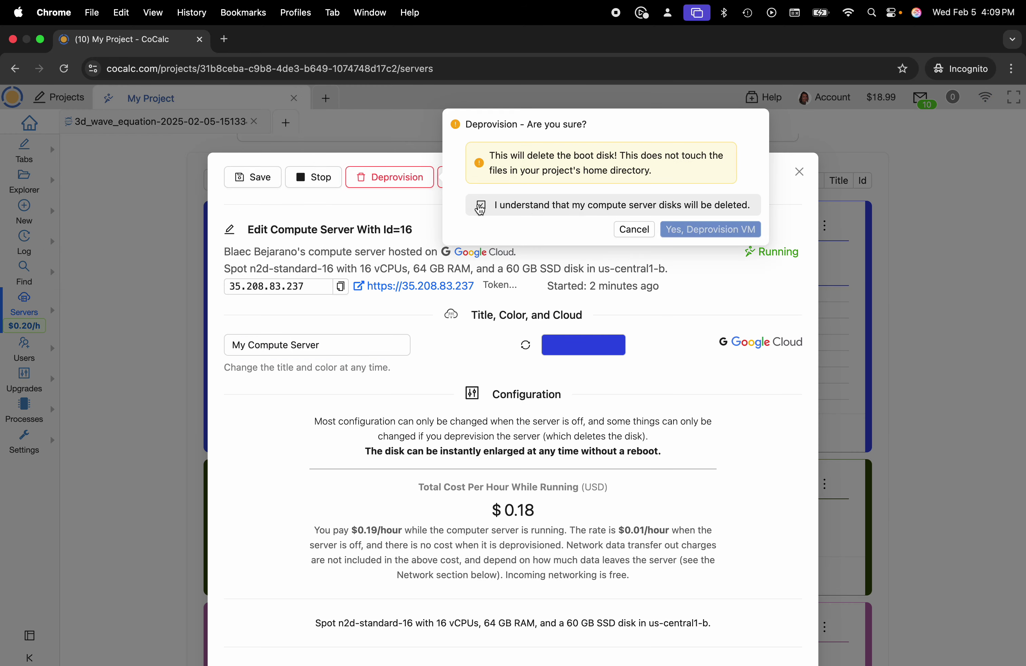
click(703, 229)
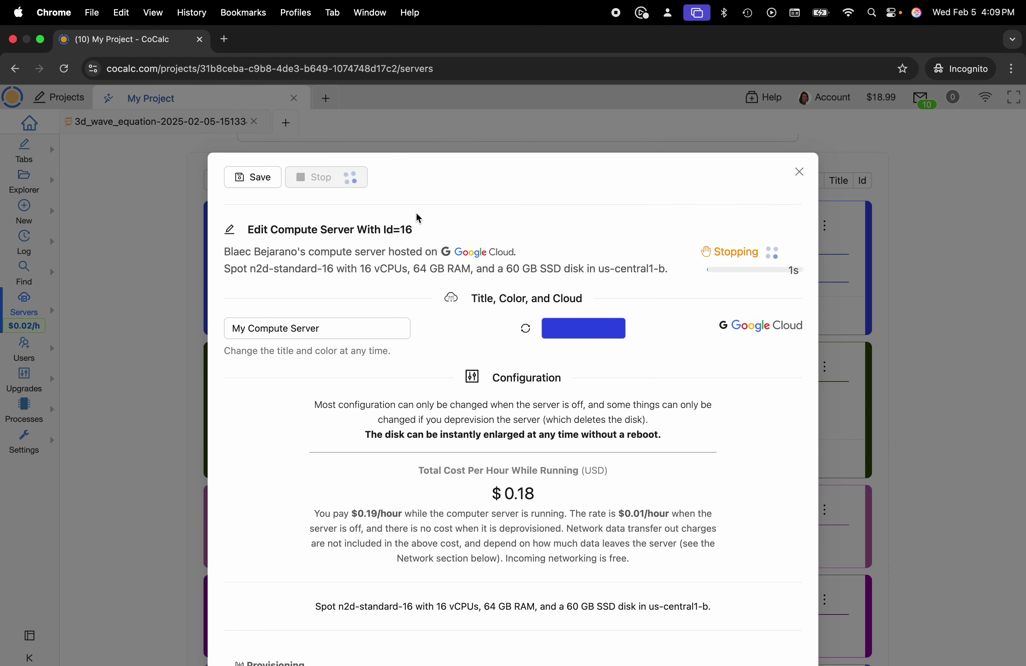